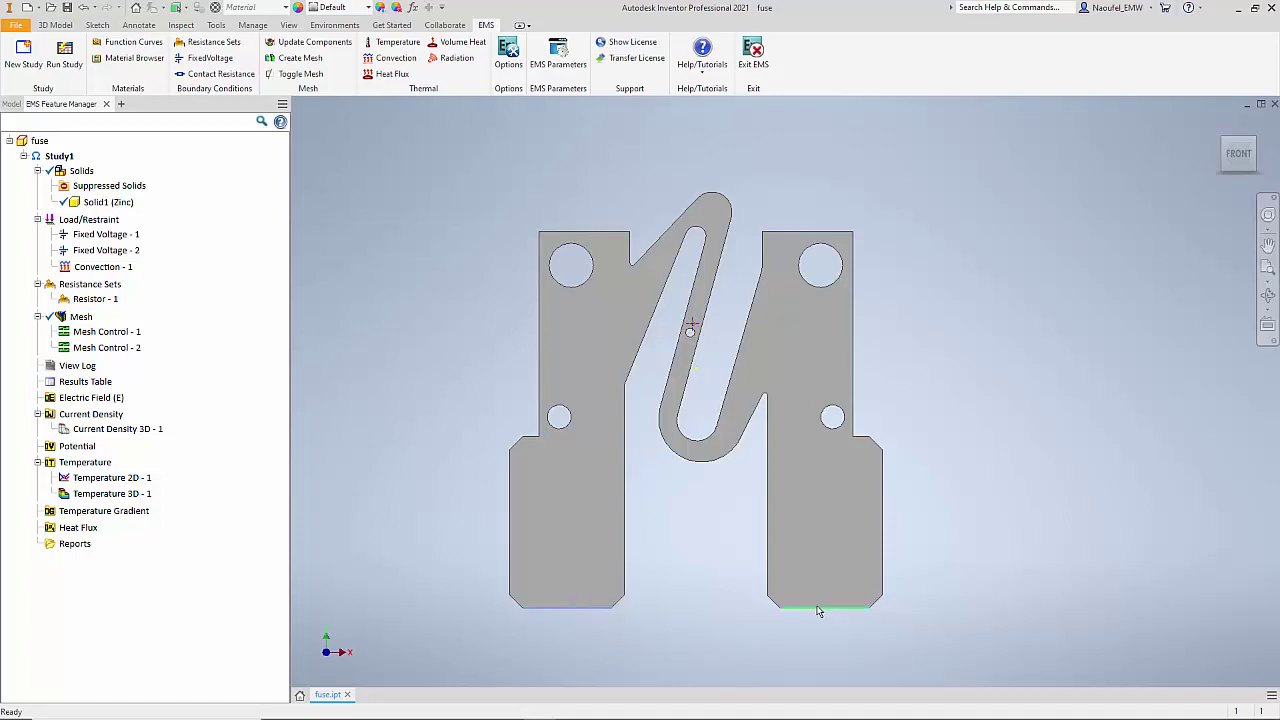
- Examine the fuse geometry, especially the narrow bent link between the two blades and its small hole
left_click(1042, 524)
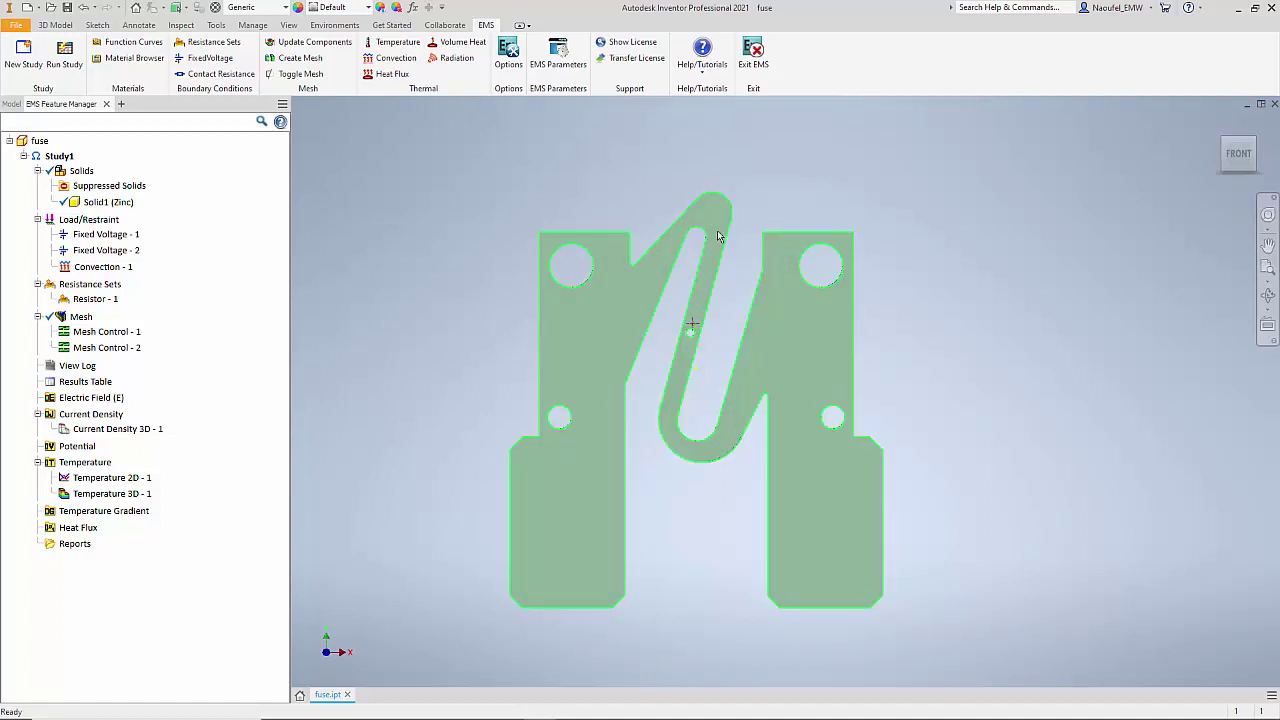
left_click(692, 328)
left_click(975, 470)
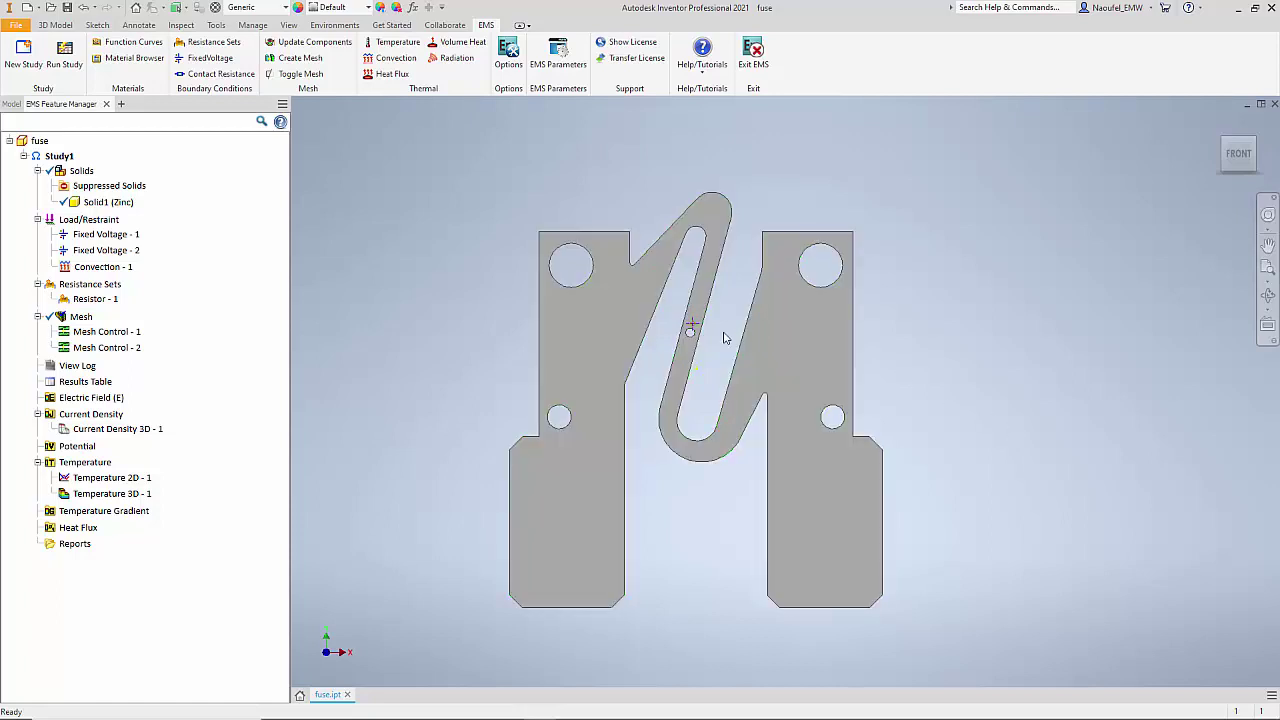
scroll(717, 337, "down", 5)
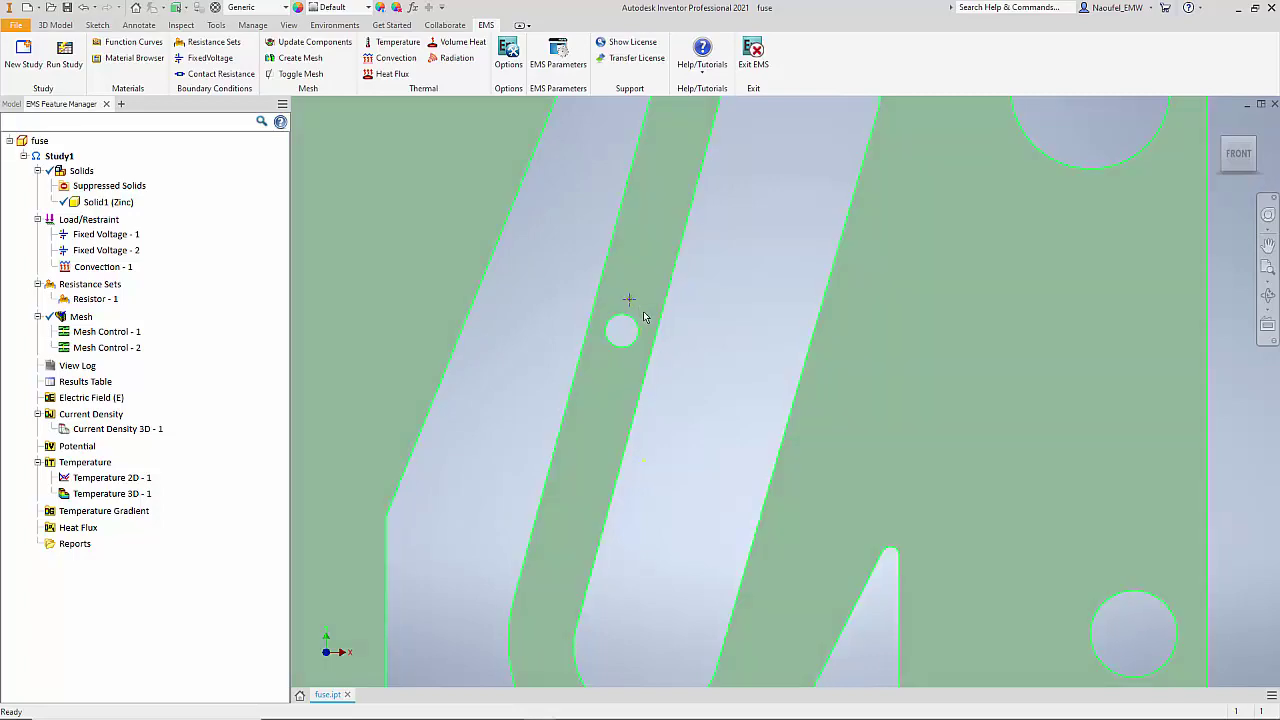
scroll(640, 320, "up", 5)
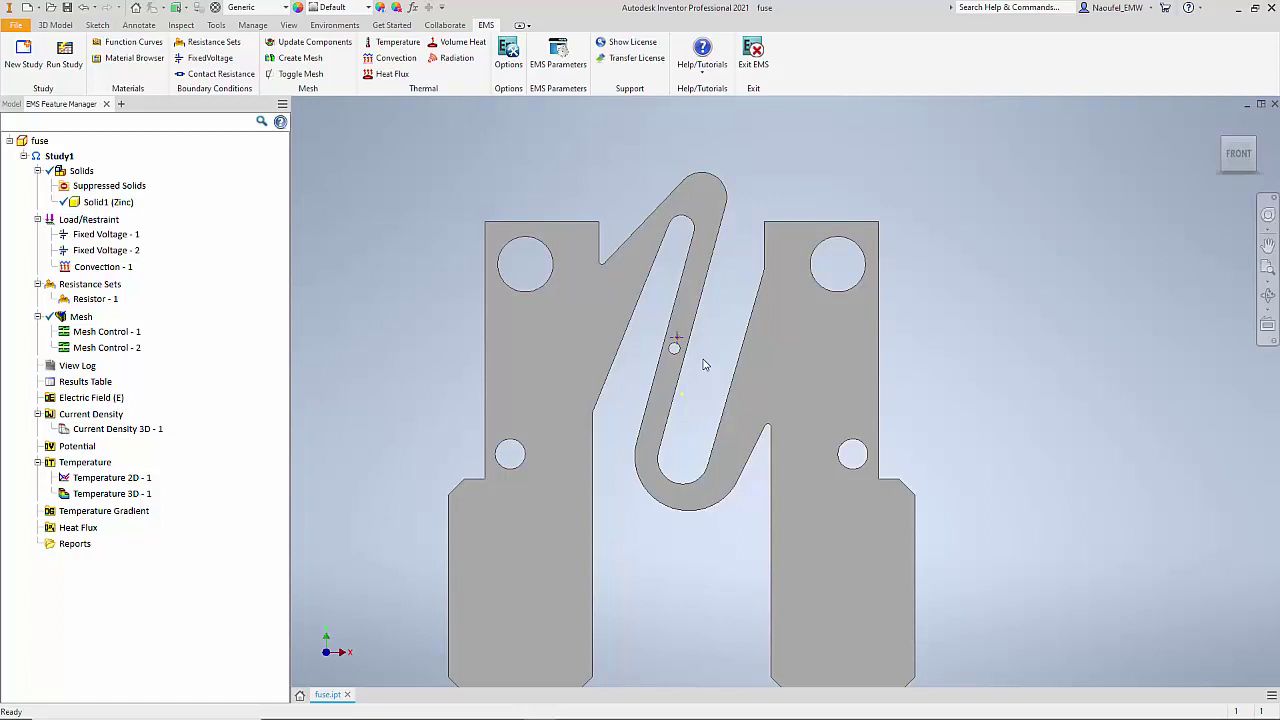
scroll(678, 347, "down", 4)
scroll(680, 350, "up", 5)
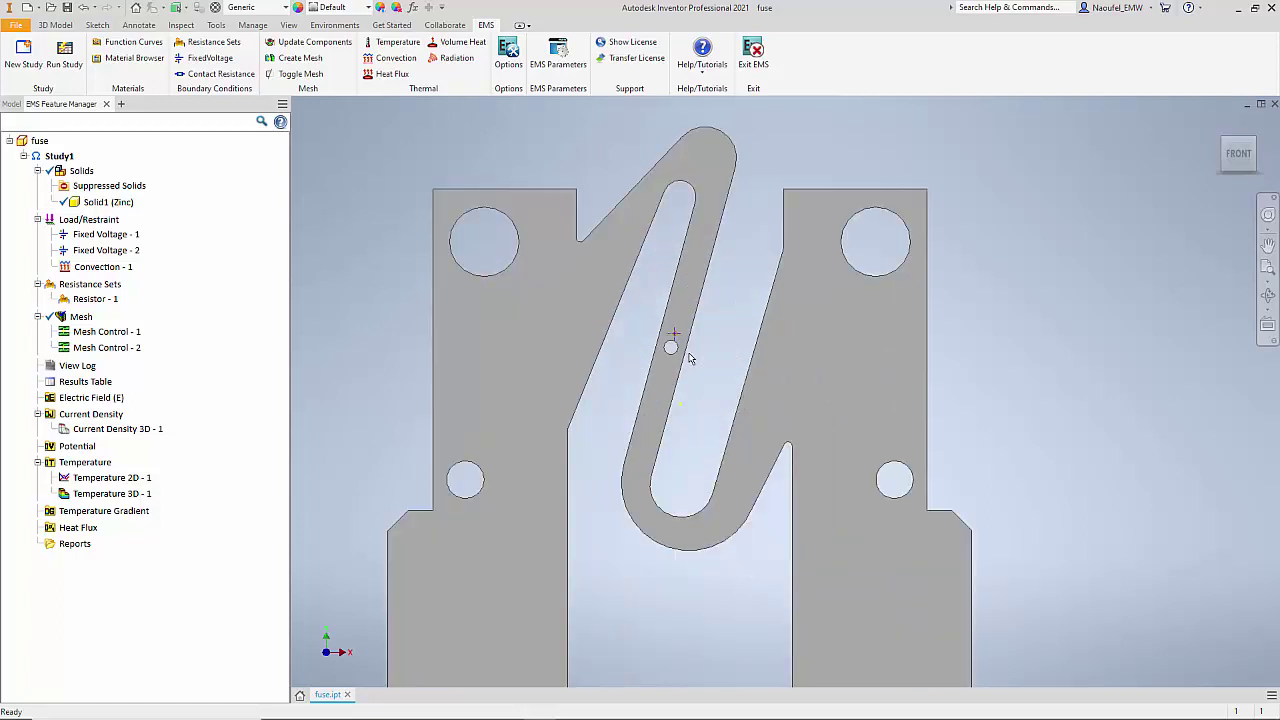
left_click(668, 341)
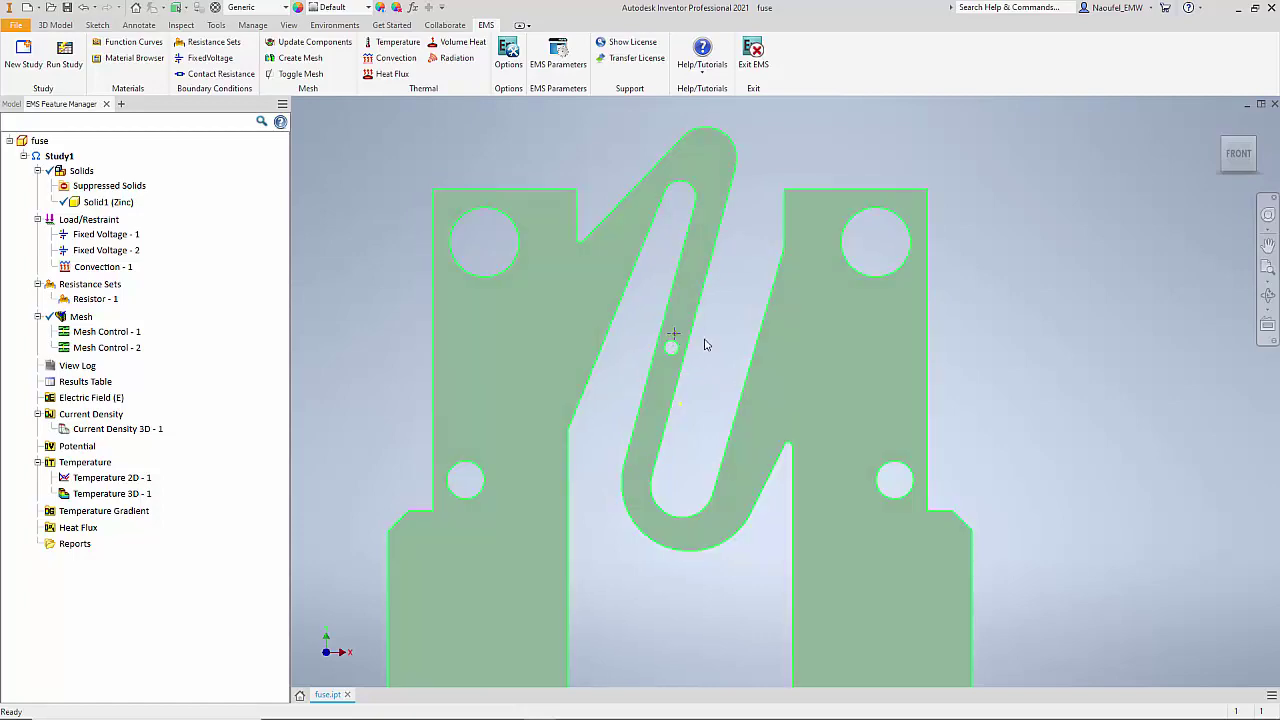
scroll(748, 382, "up", 3)
scroll(748, 382, "down", 5)
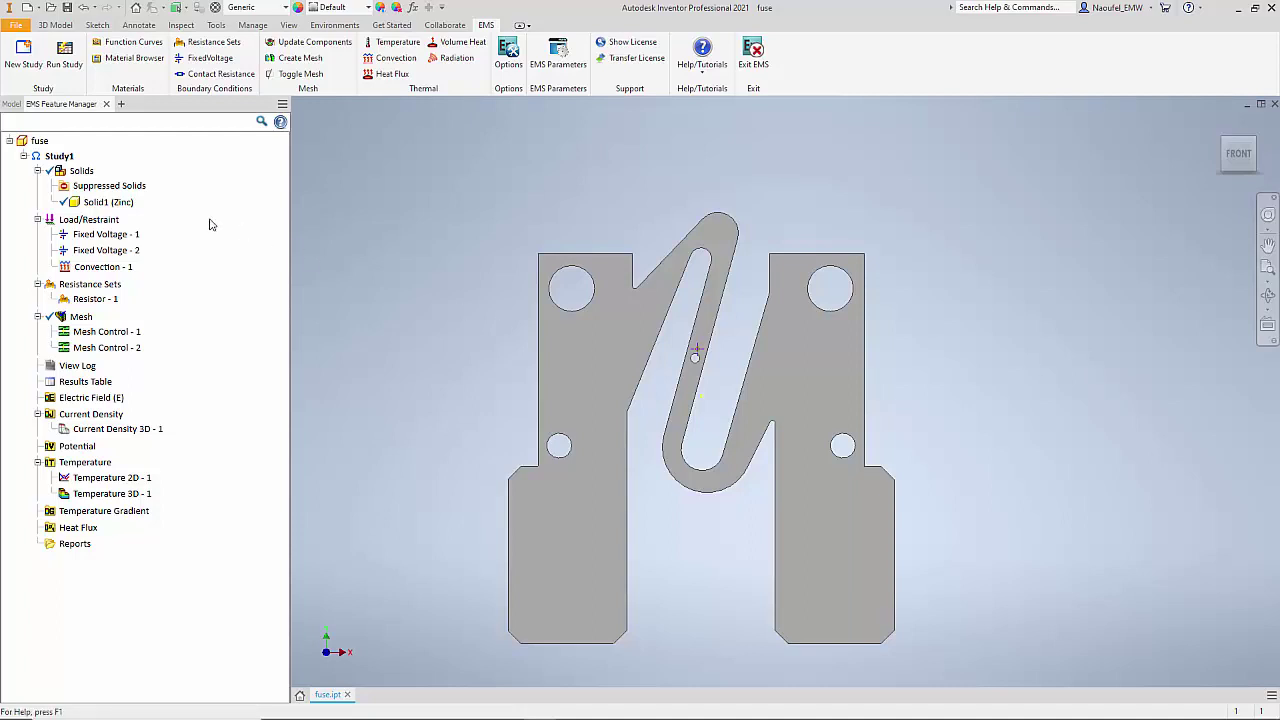
- Review the properties of Study1, including its solver and transient thermal analysis settings
right_click(64, 158)
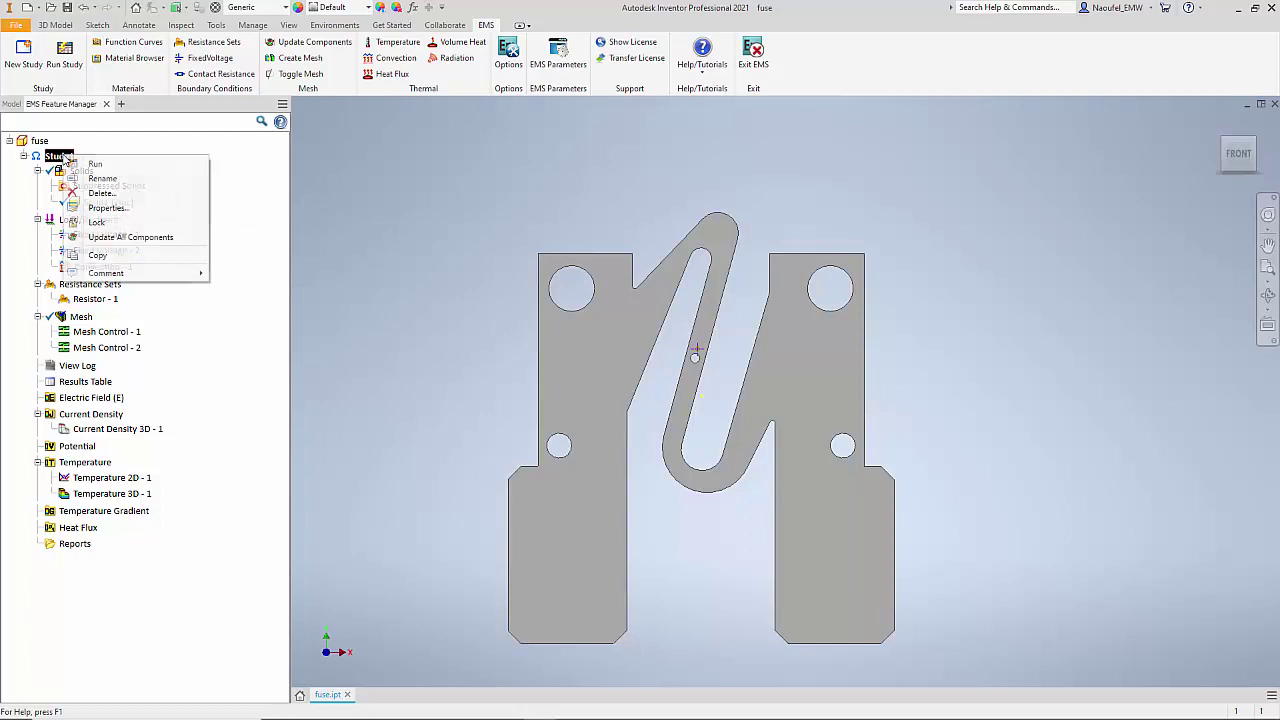
left_click(108, 207)
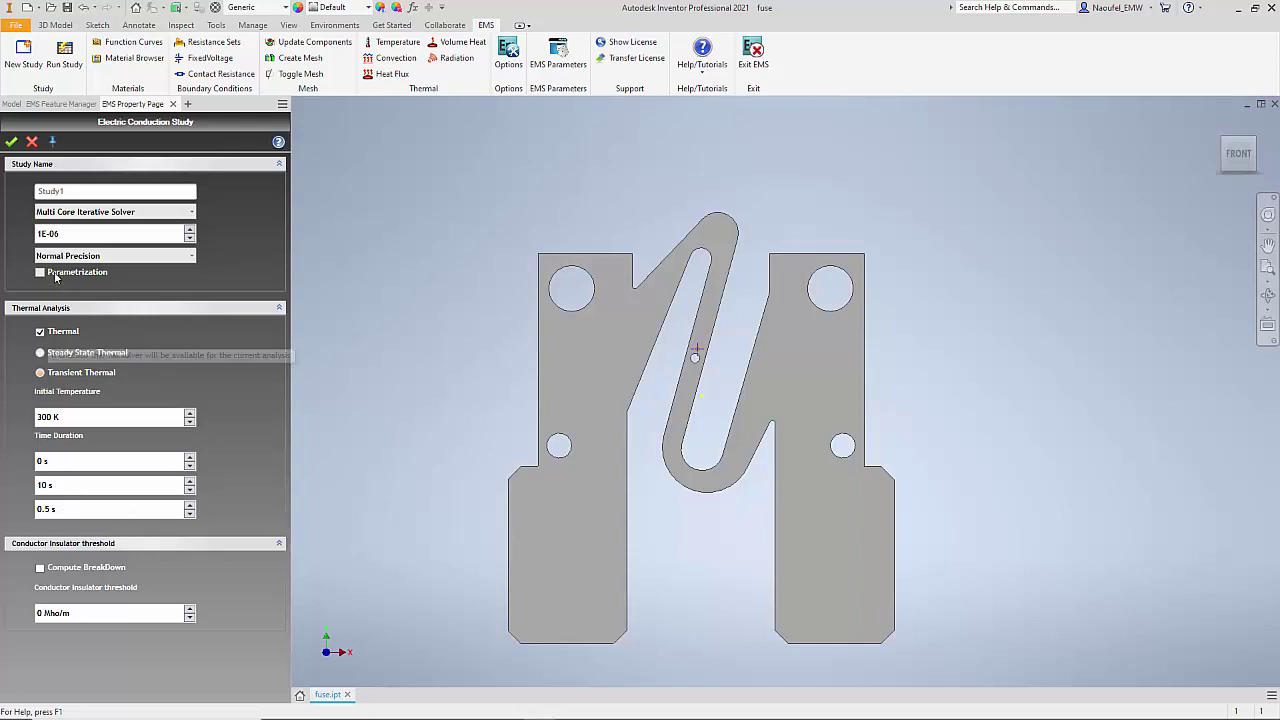
left_click(11, 141)
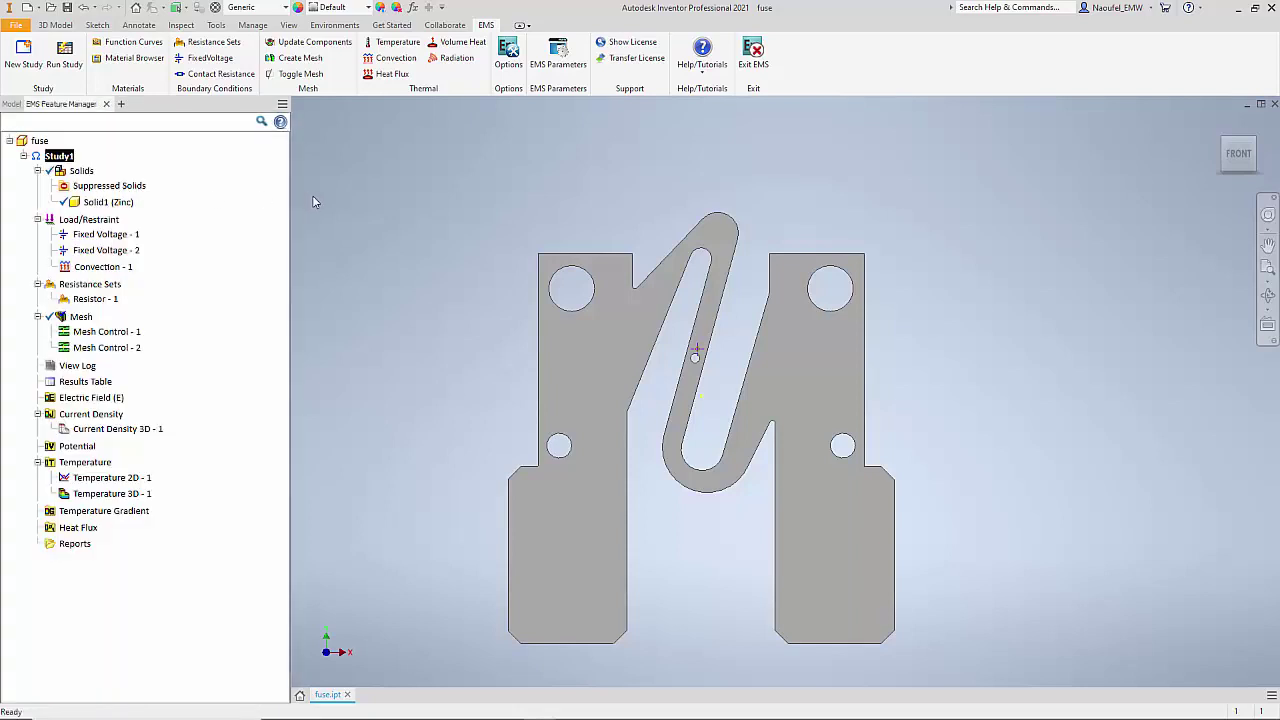
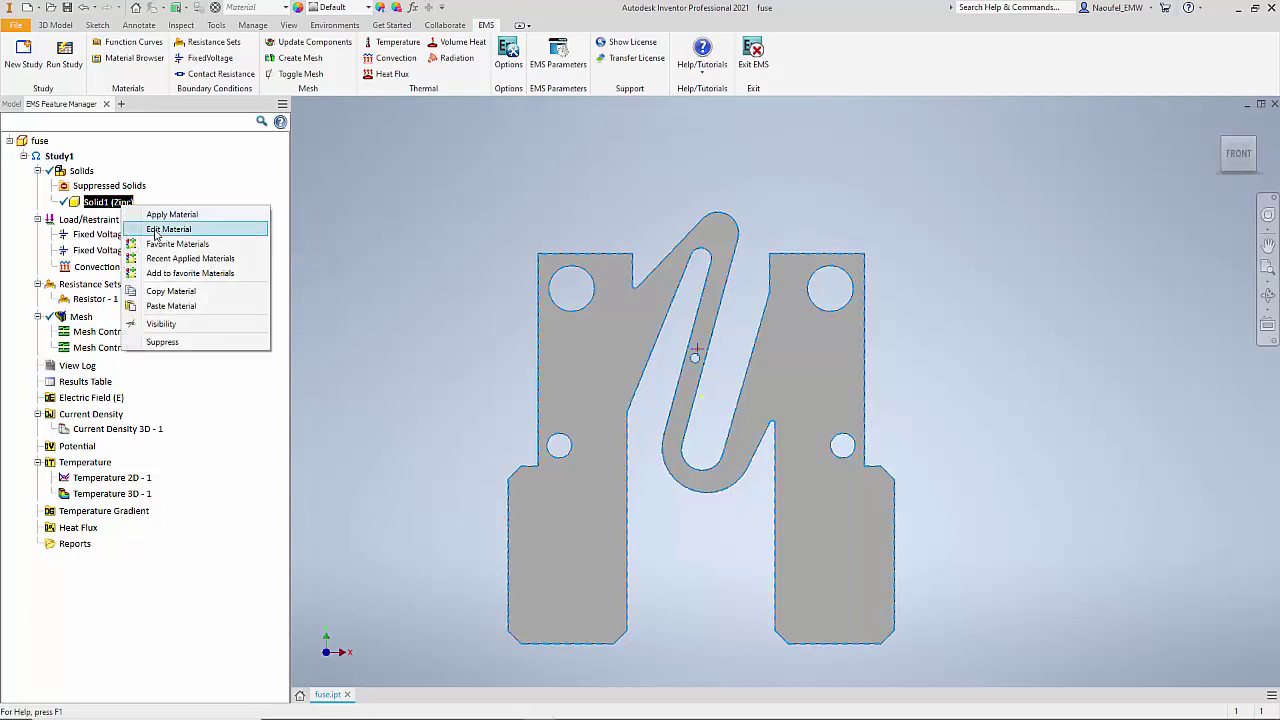
- Review the zinc material of Solid1, checking its conductivity, specific heat and mass density
left_click(157, 230)
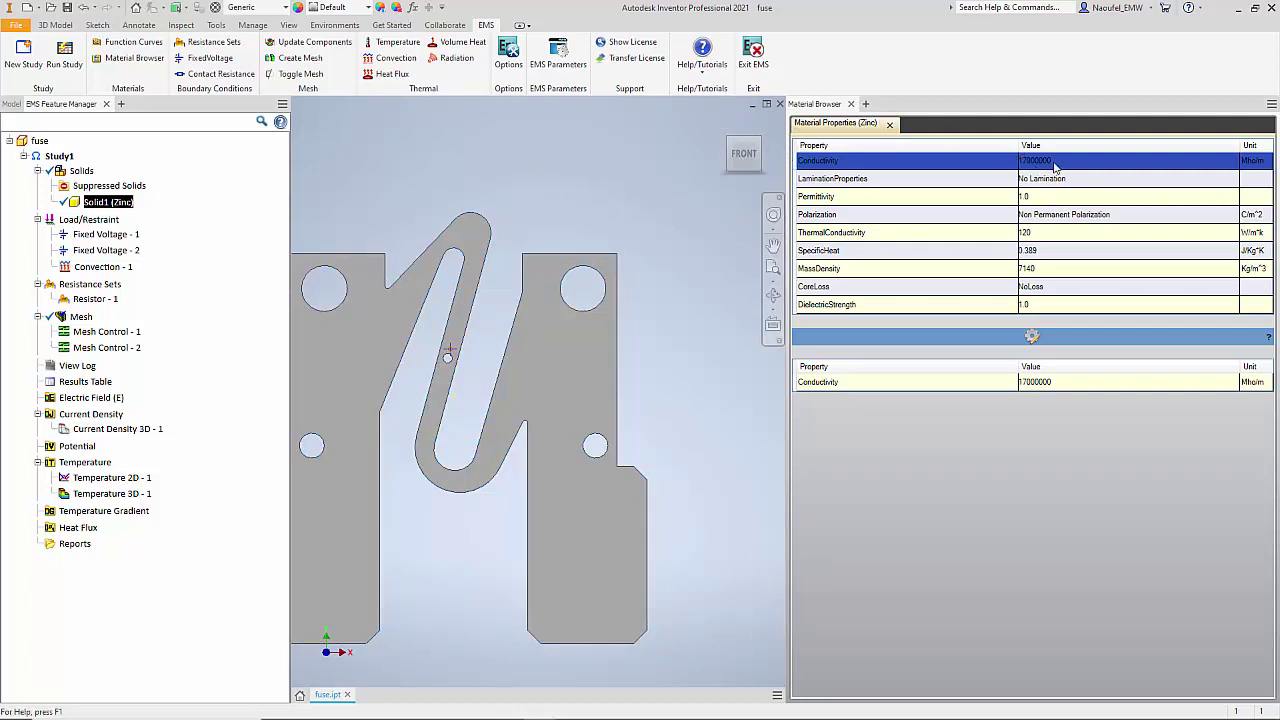
left_click(1041, 254)
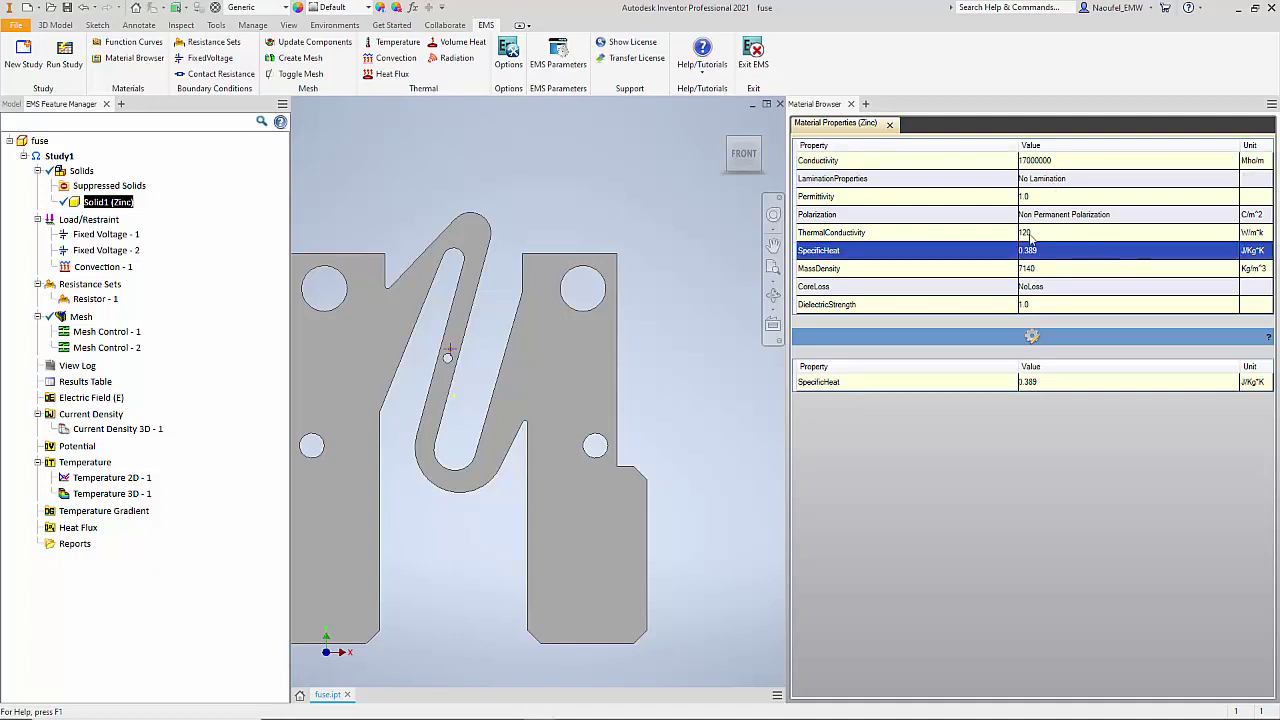
left_click(1045, 270)
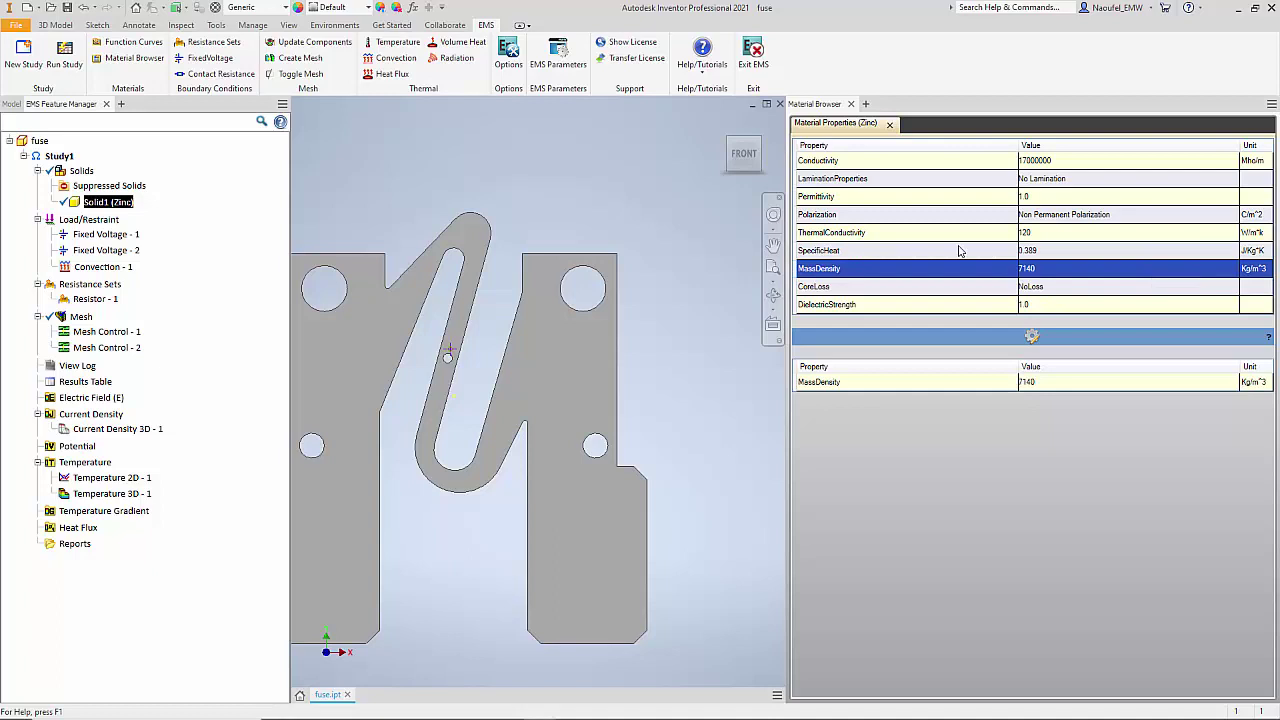
left_click(851, 104)
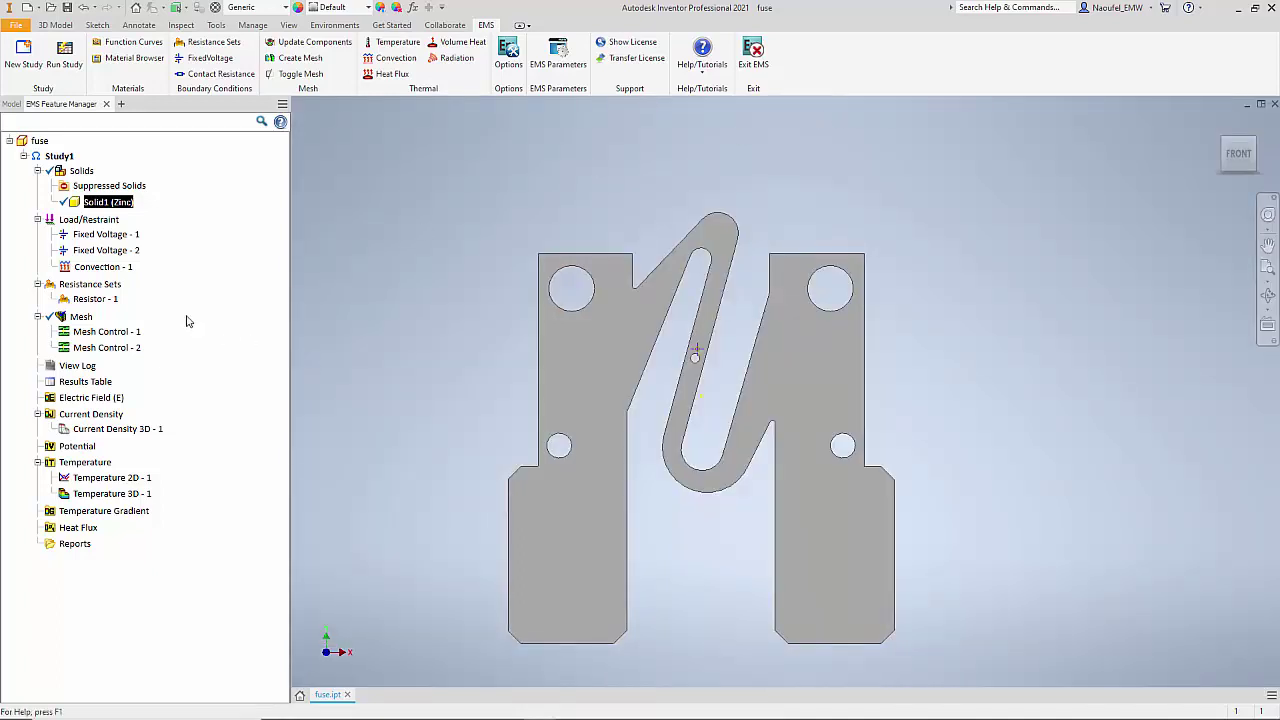
- Review the definition of Fixed Voltage - 1, checking its assigned end face and voltage on the model
left_click(121, 237)
right_click(121, 240)
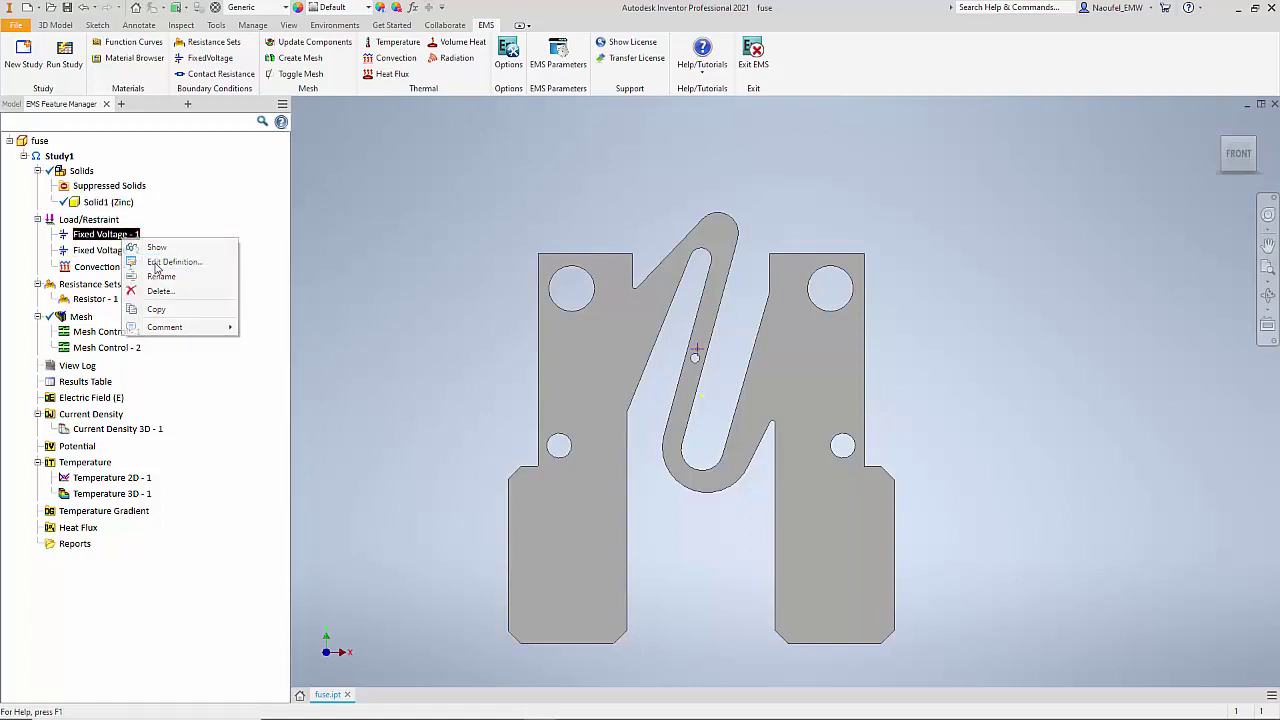
left_click(160, 259)
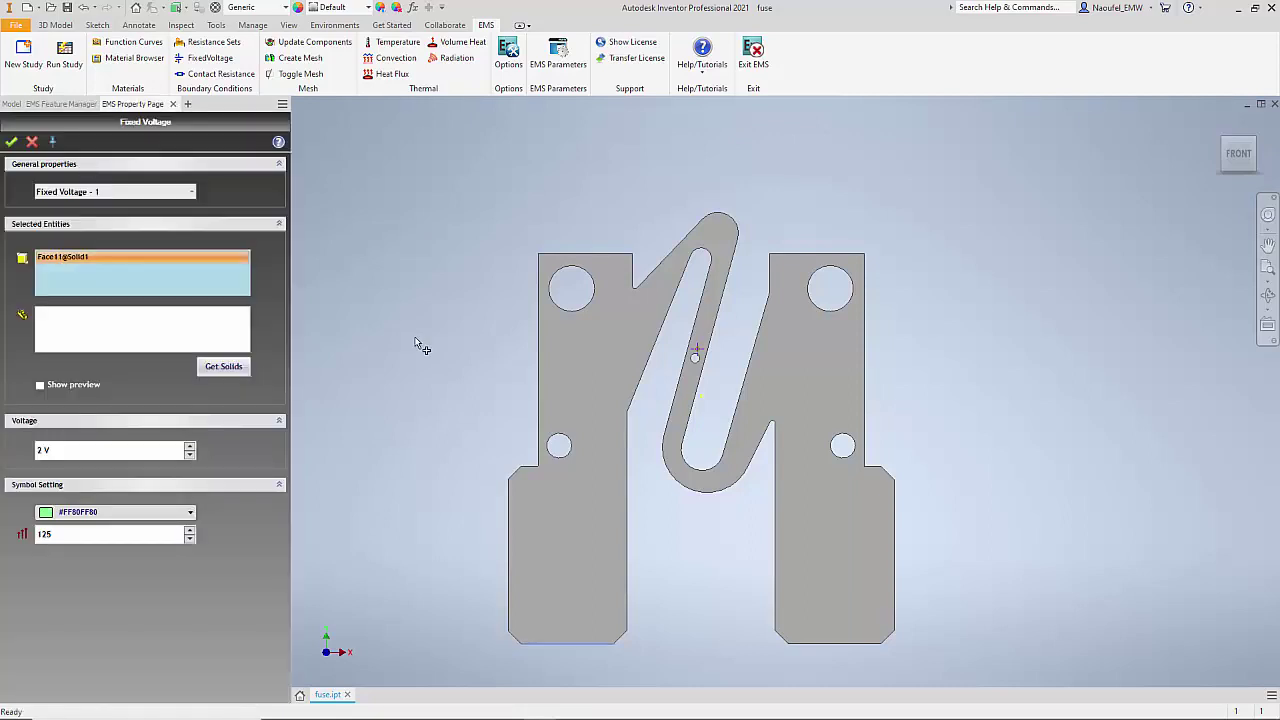
left_click(1267, 293)
left_click_drag(729, 537, 718, 465)
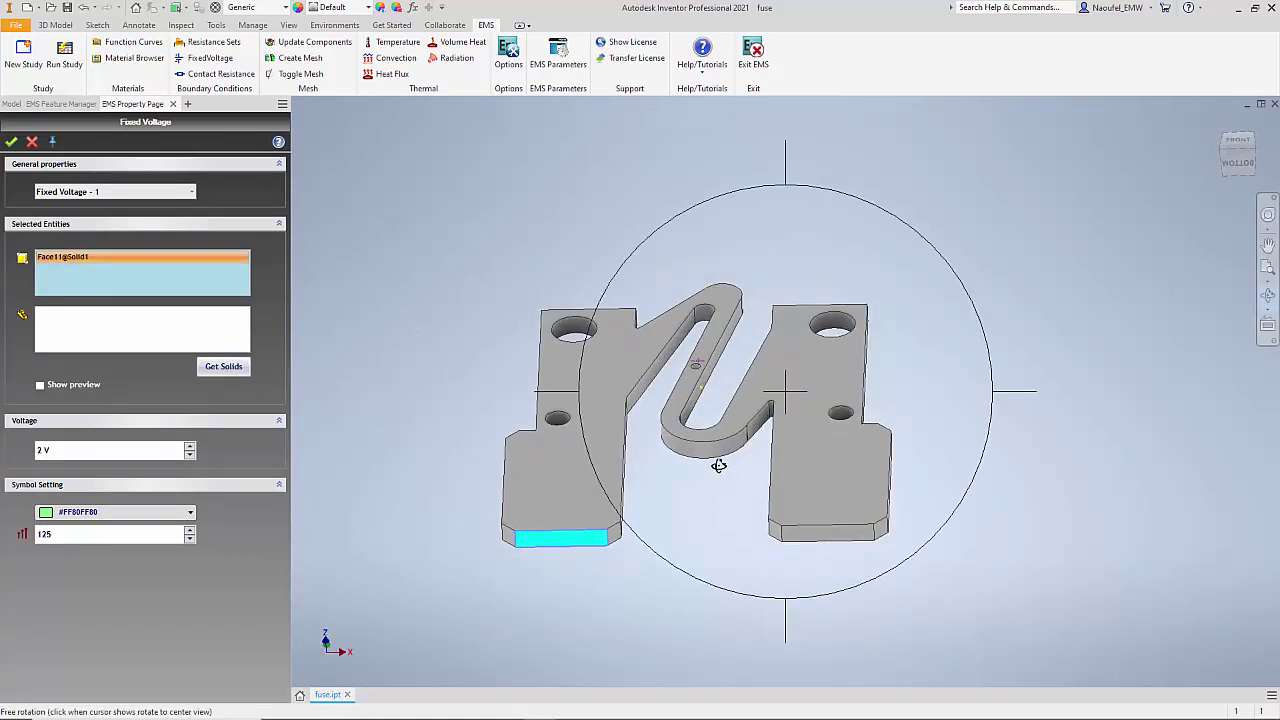
key("Escape")
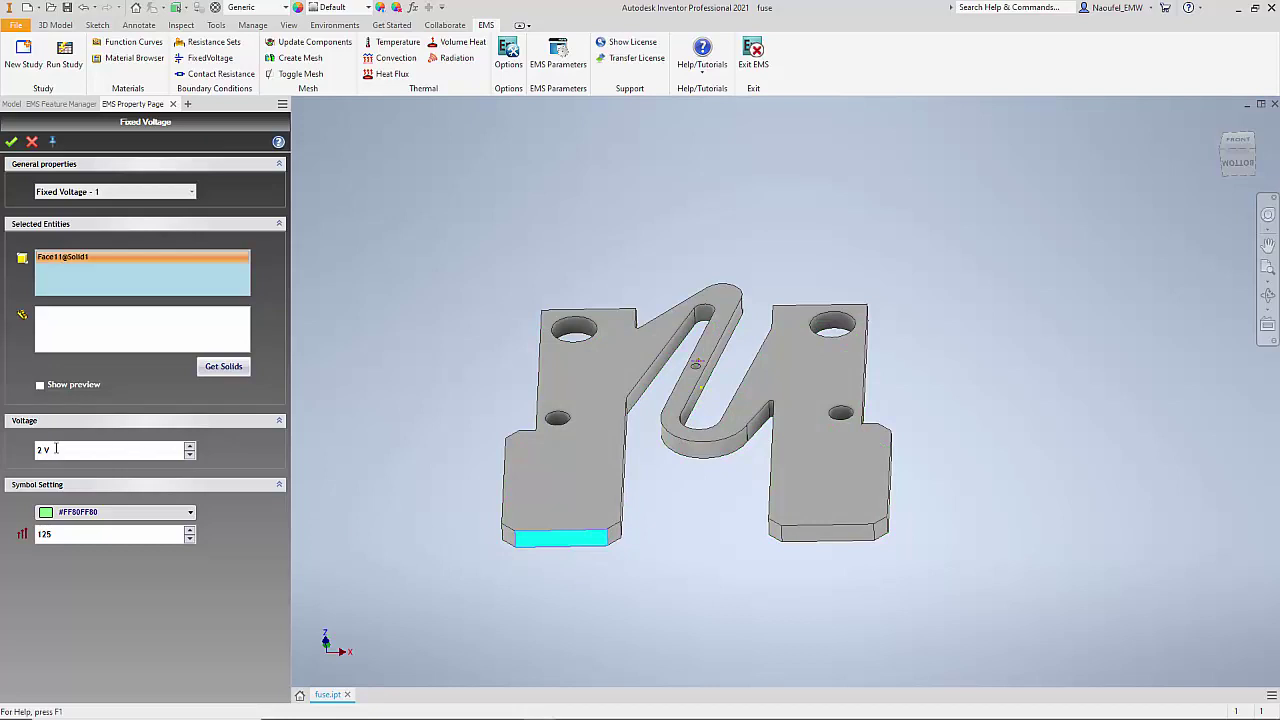
left_click(31, 142)
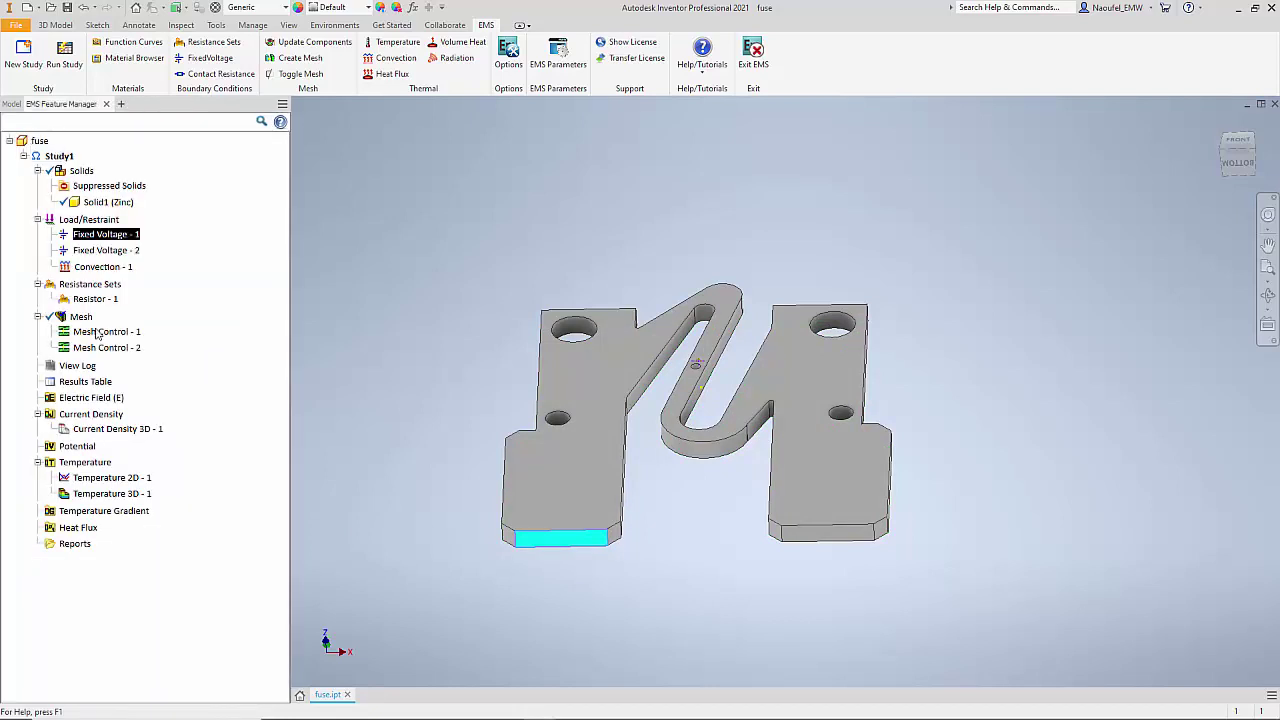
- Review the definition of Fixed Voltage - 2, checking its assigned end face and voltage
left_click(100, 252)
right_click(100, 257)
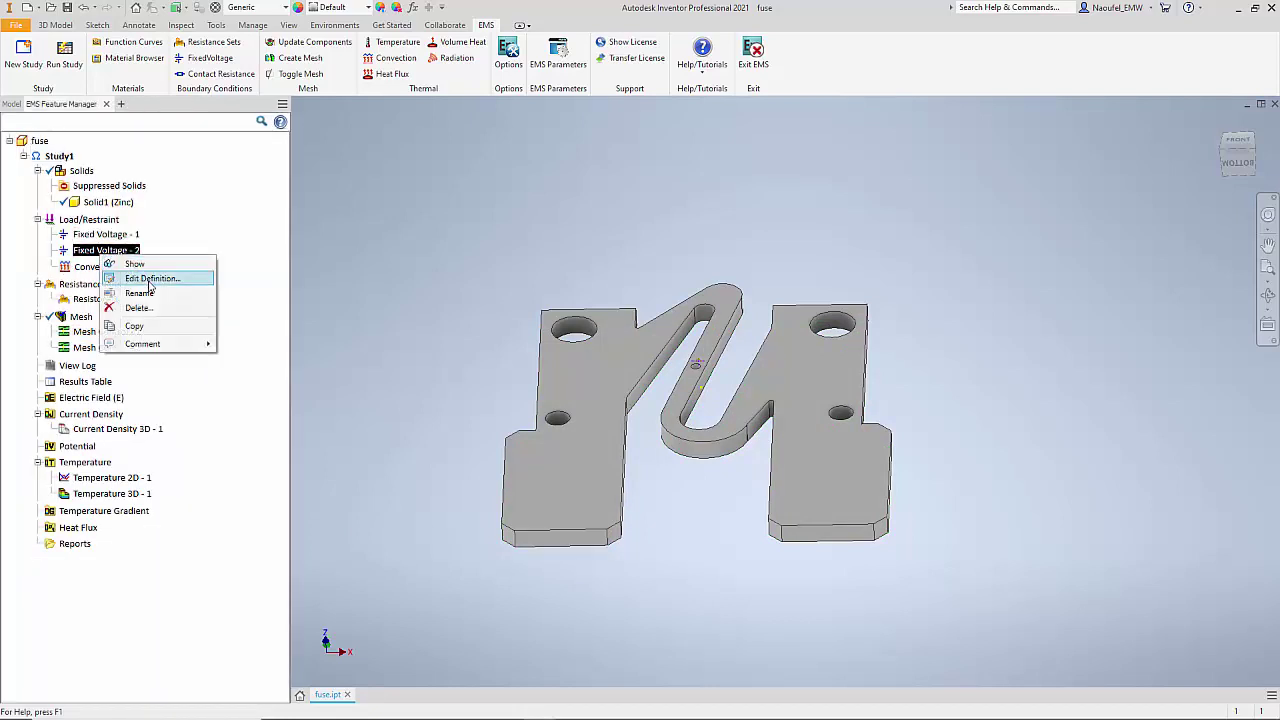
left_click(130, 278)
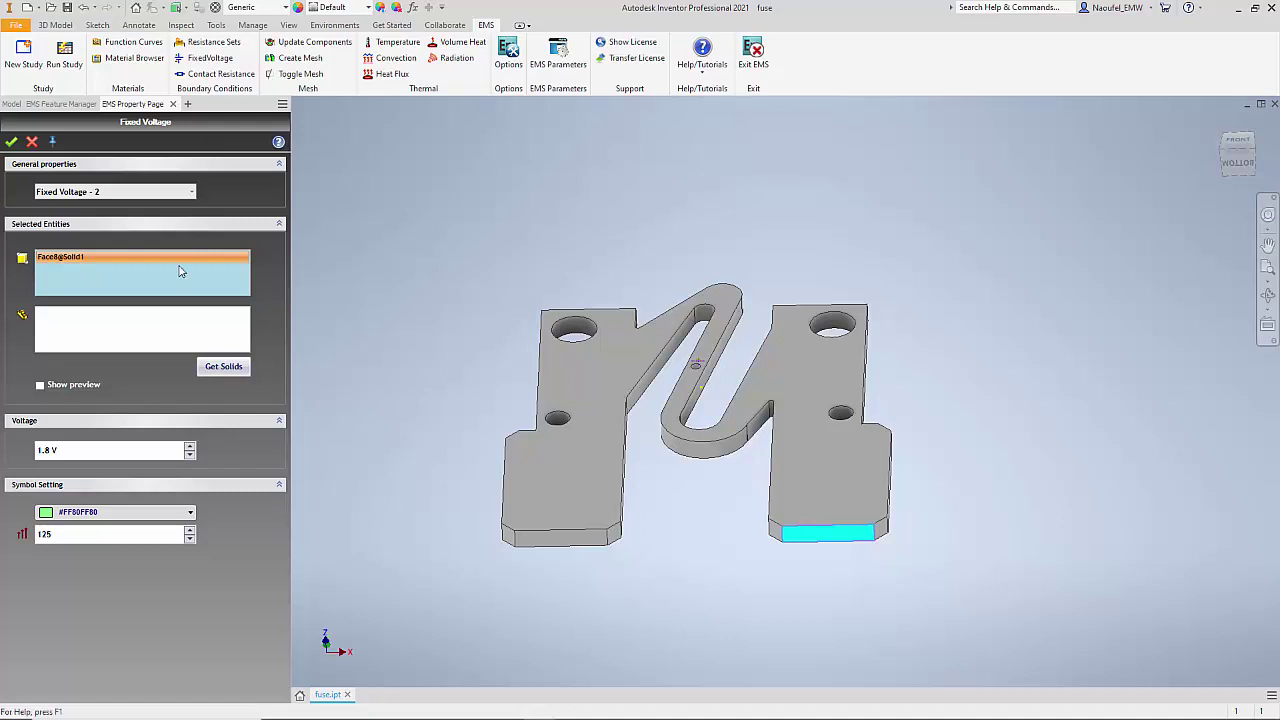
left_click(11, 141)
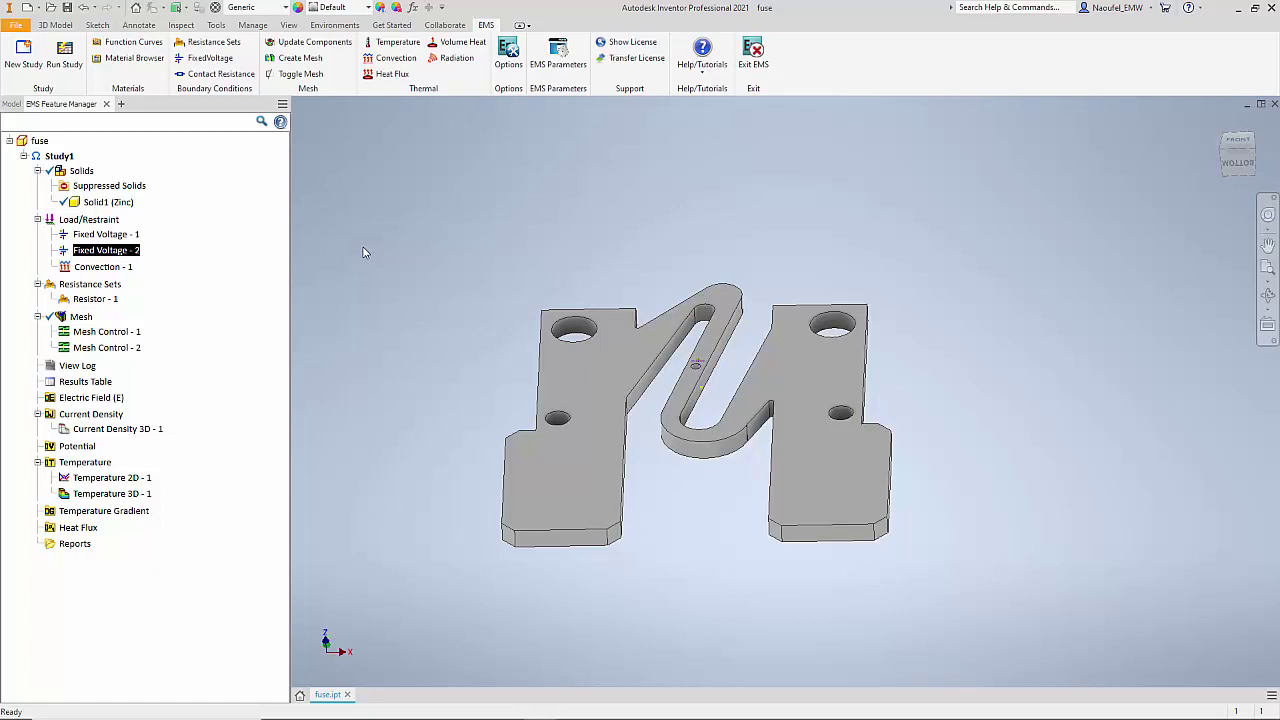
- Review the definition of Convection - 1, checking its selected faces, coefficient and ambient temperature
right_click(121, 268)
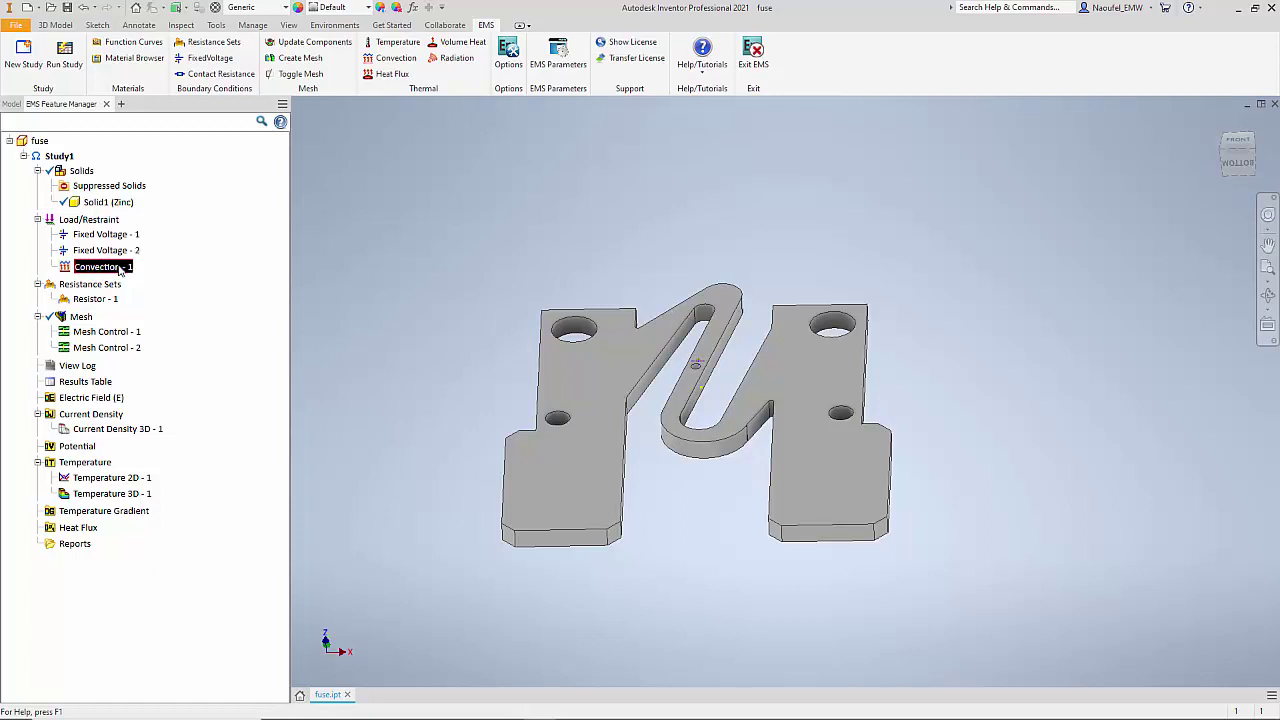
left_click(166, 290)
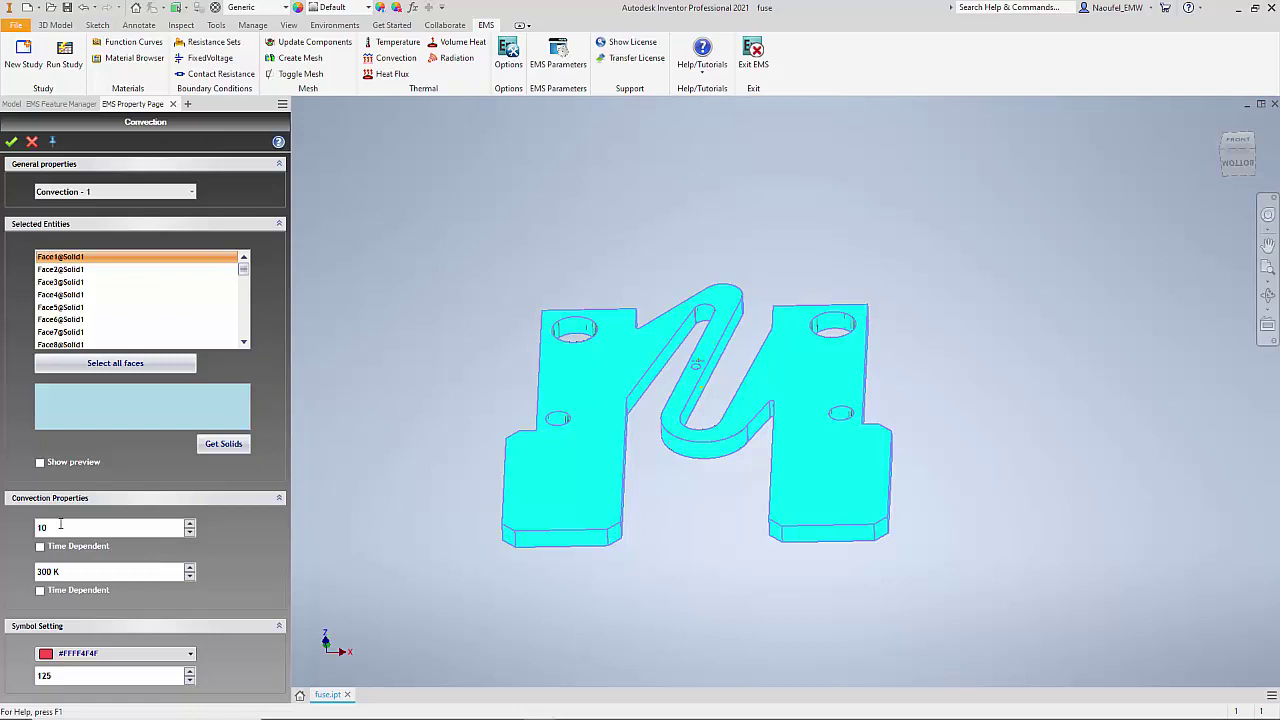
left_click(32, 142)
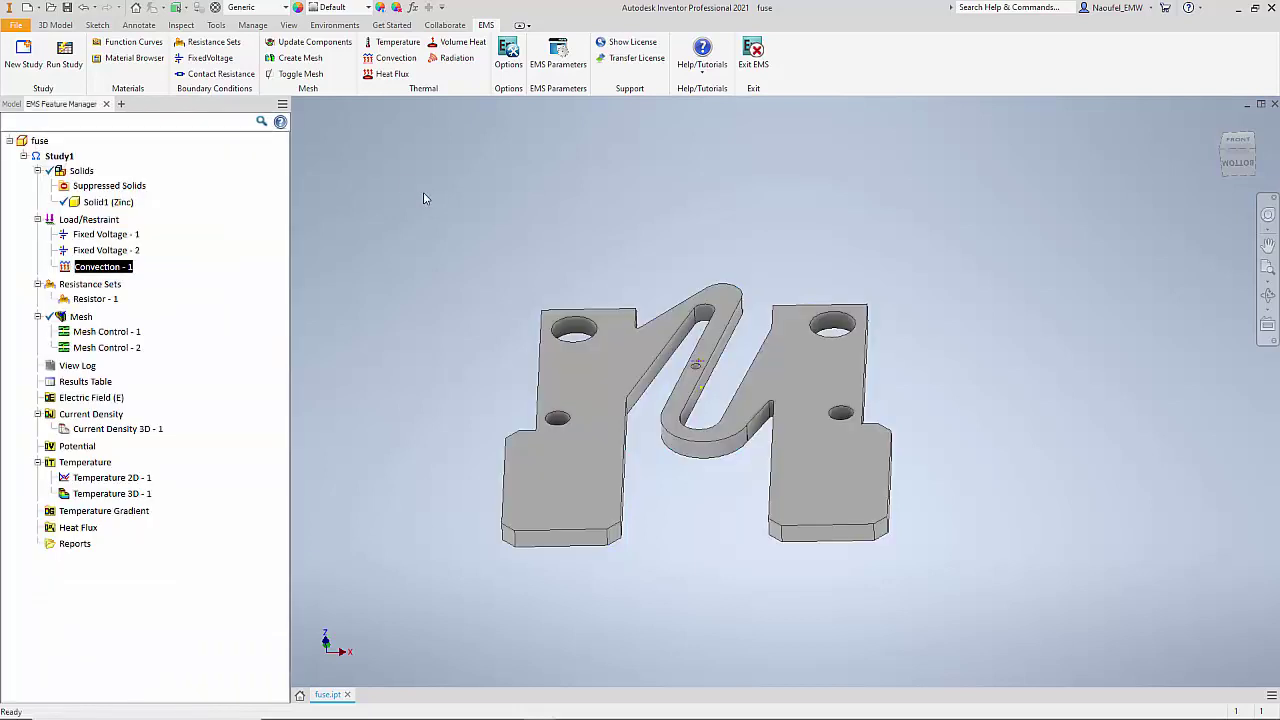
- Review the Resistor - 1 resistance set, checking its entry and exit port faces
right_click(105, 300)
left_click(155, 323)
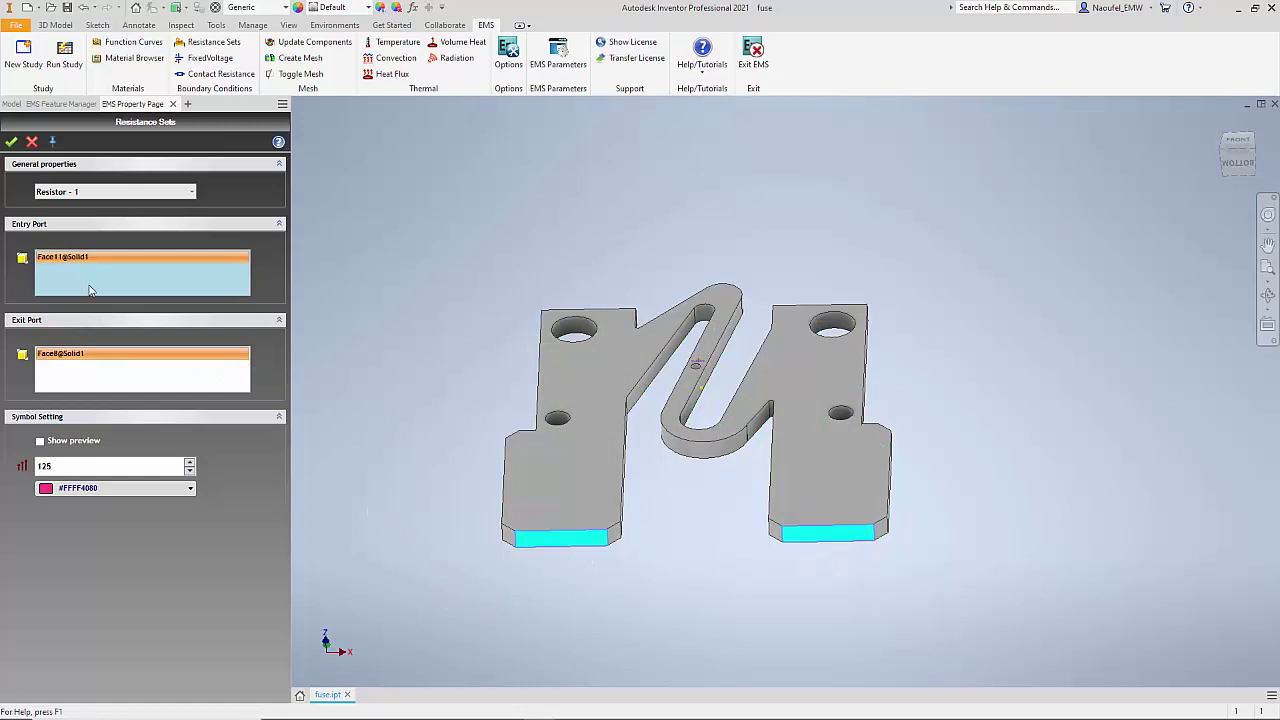
left_click(11, 141)
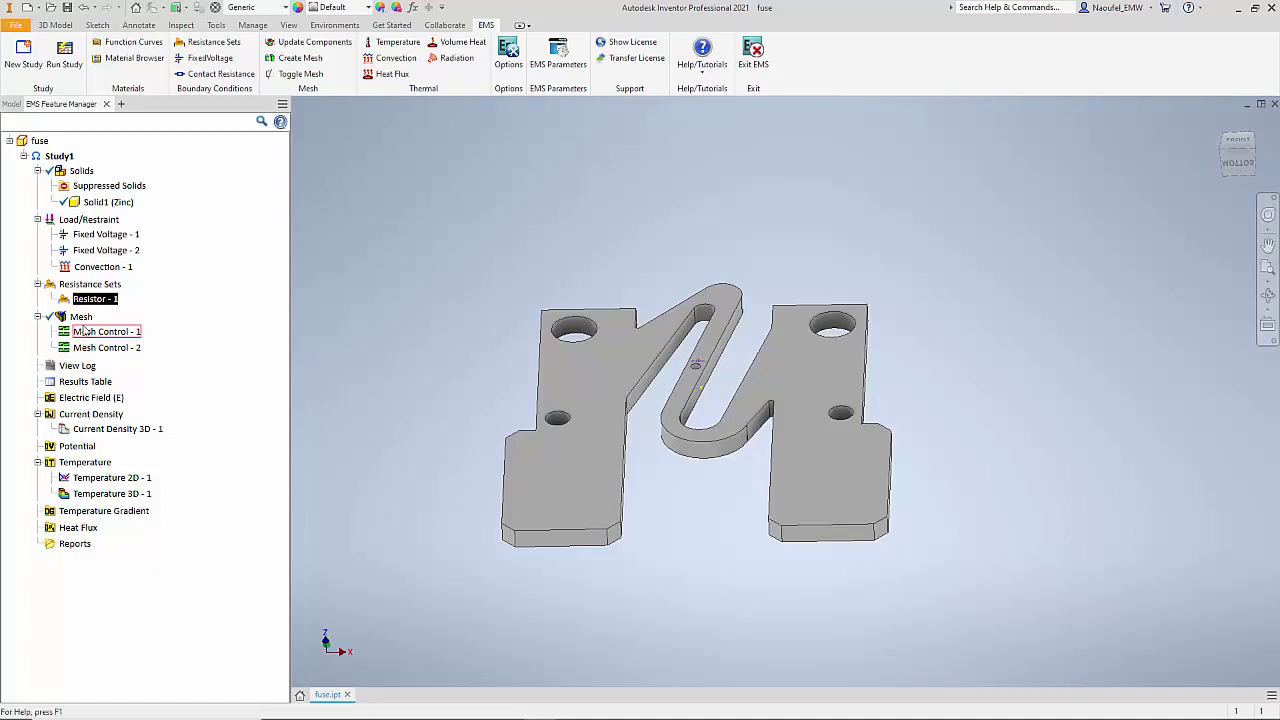
- Display the study's mesh on the fuse and examine its refinement around the narrow link and small hole
right_click(83, 318)
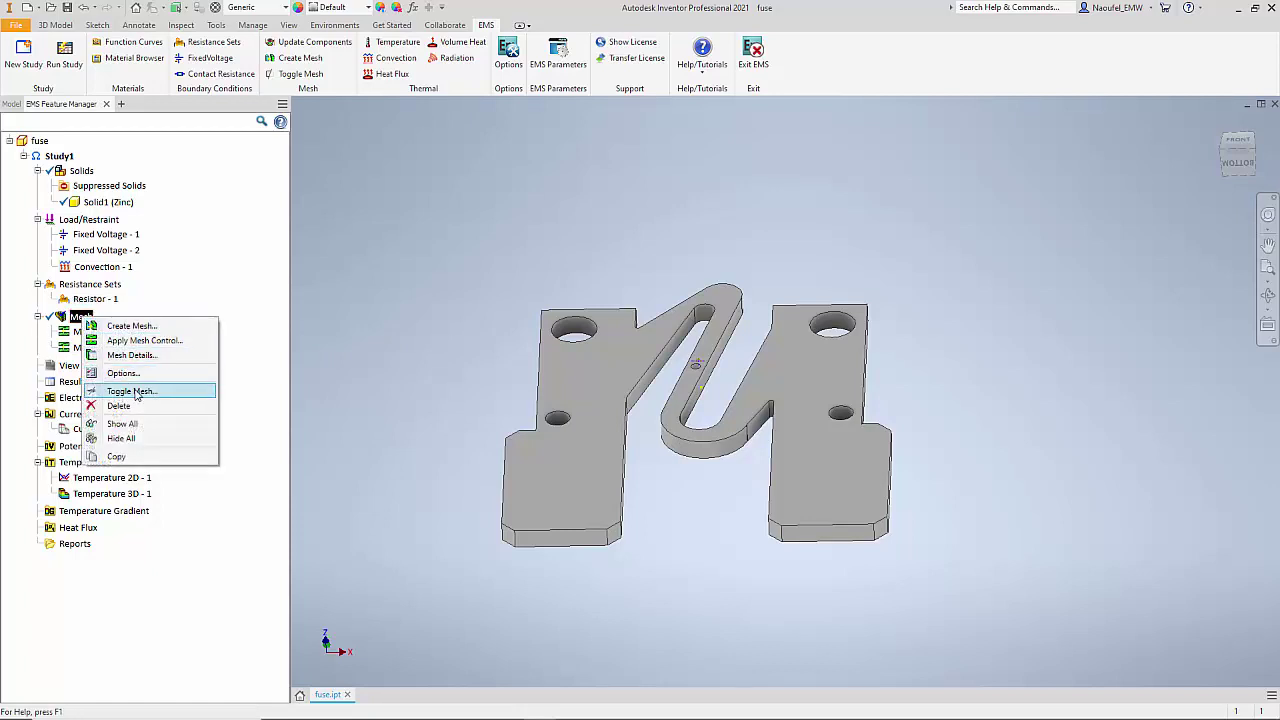
left_click(131, 391)
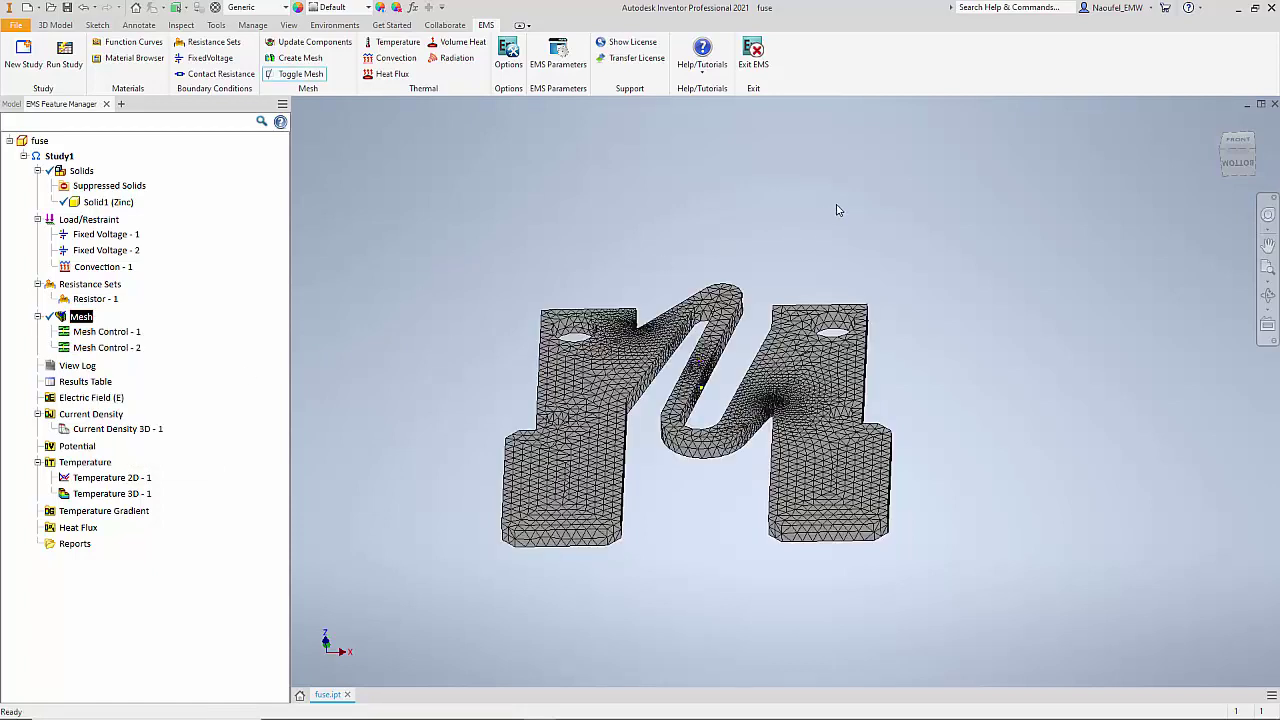
left_click(1267, 295)
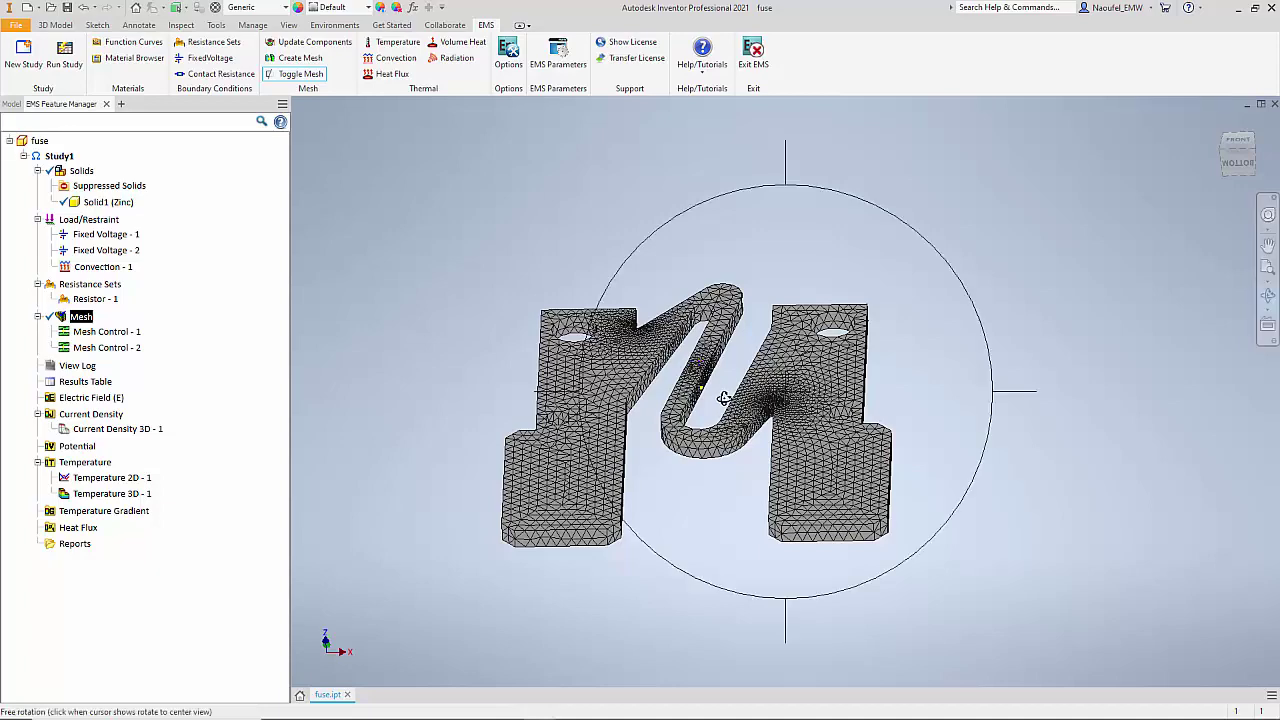
left_click_drag(729, 398, 729, 370)
scroll(694, 358, "down", 3)
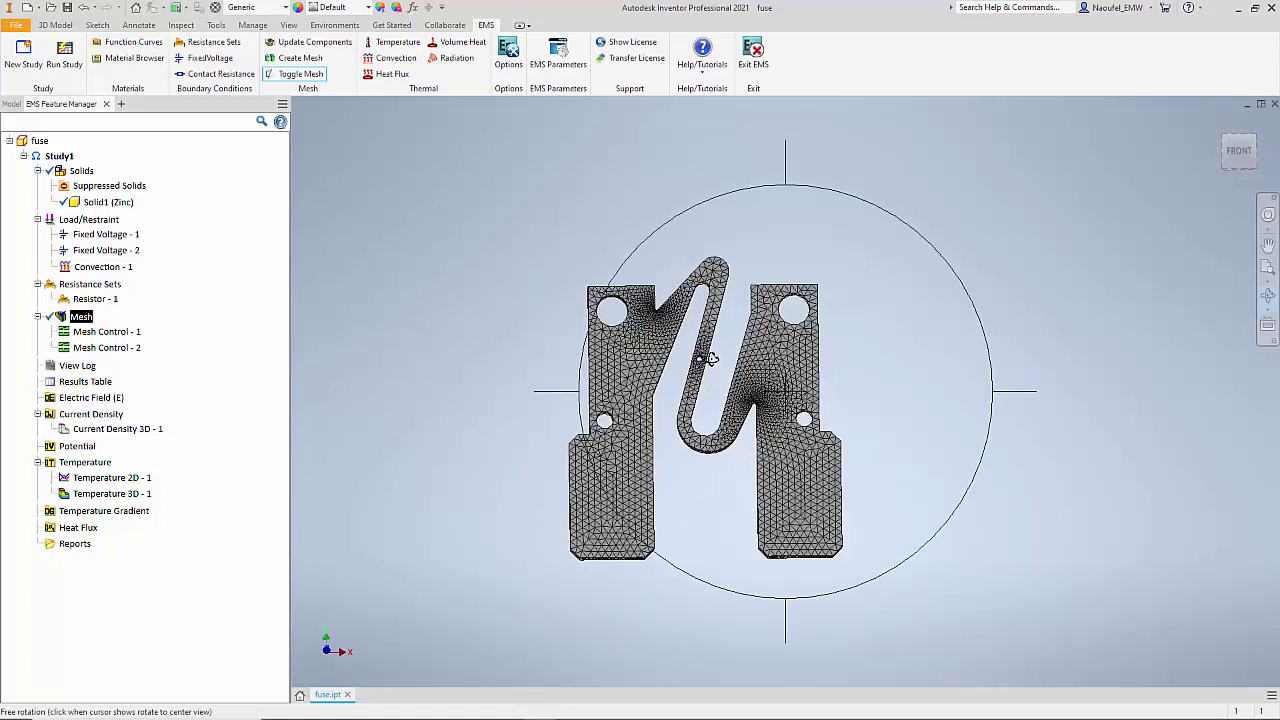
scroll(709, 358, "up", 2)
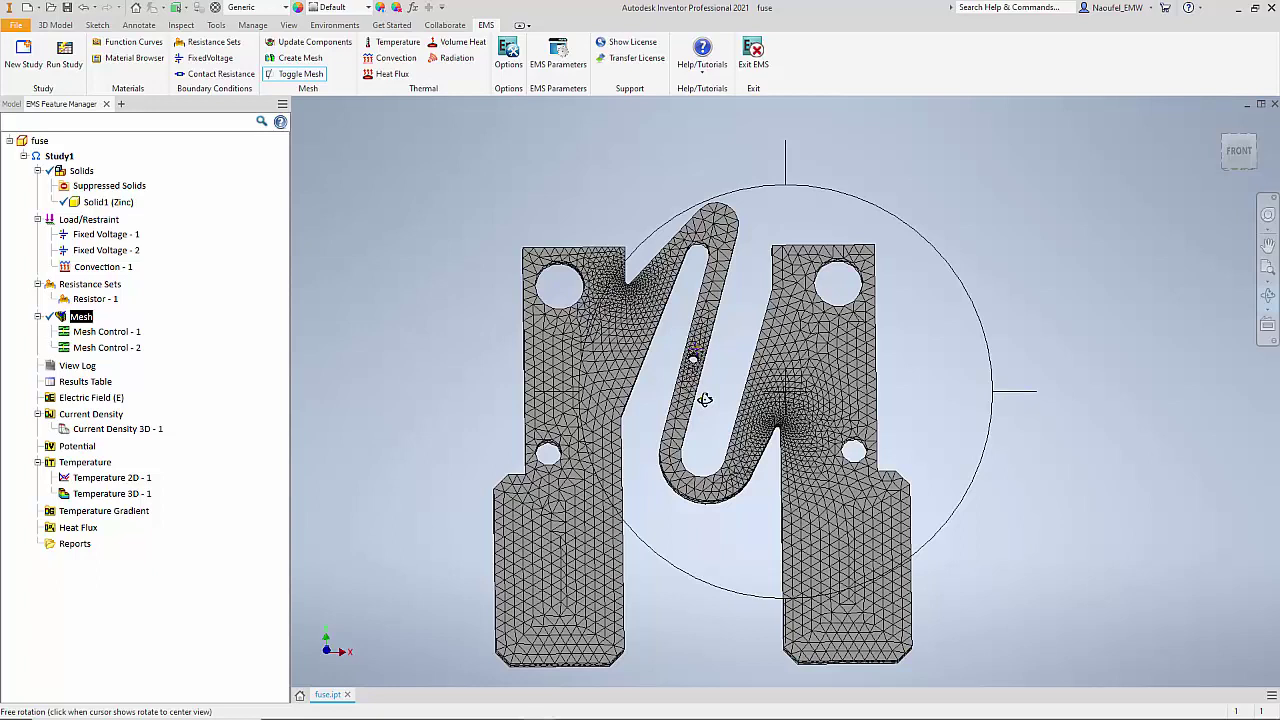
key("Escape")
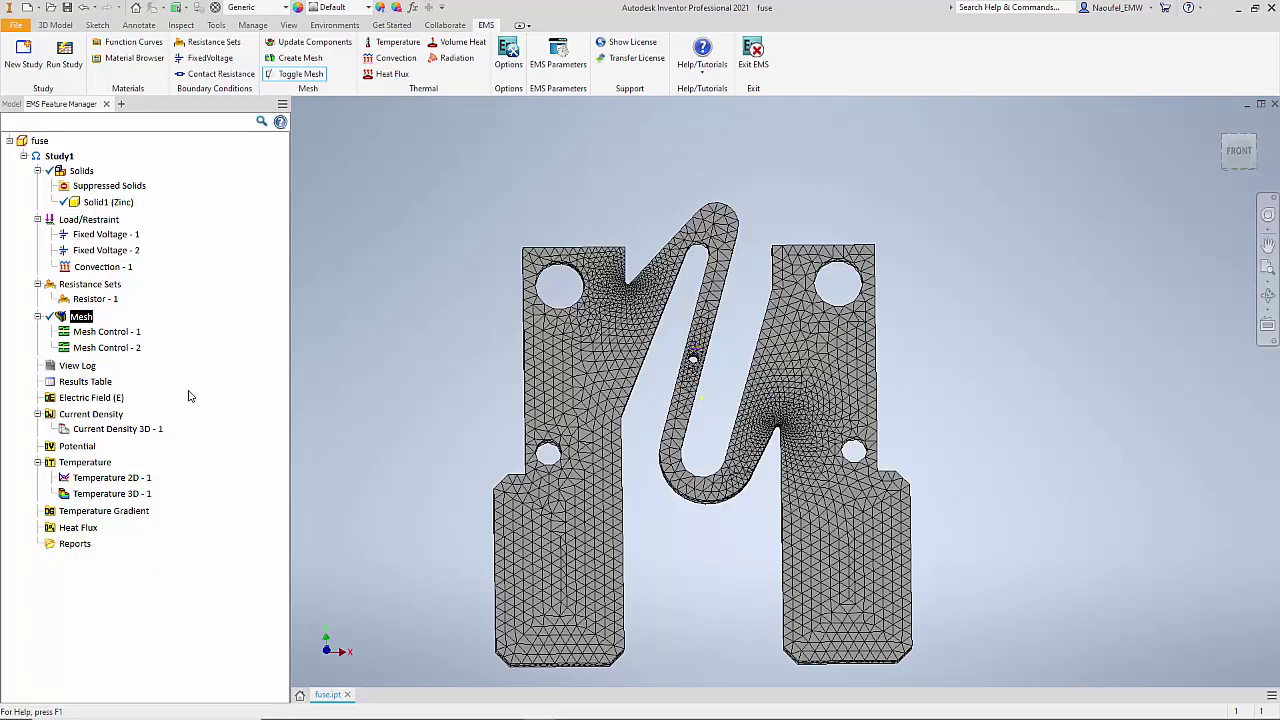
- Open the Current Density 3D - 1 result plot
double_click(144, 430)
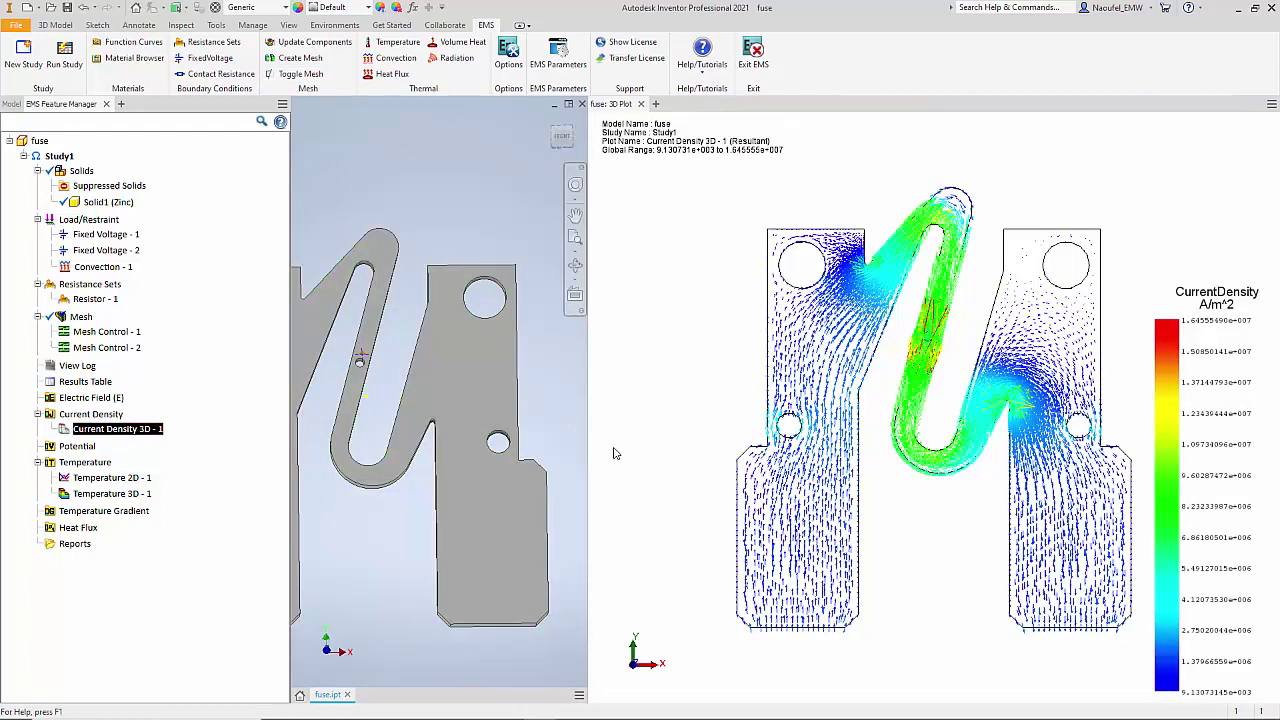
- Reposition and enlarge the current density legend, and examine the current density vectors around the fuse's narrow link and small hole
scroll(1055, 325, "down", 1)
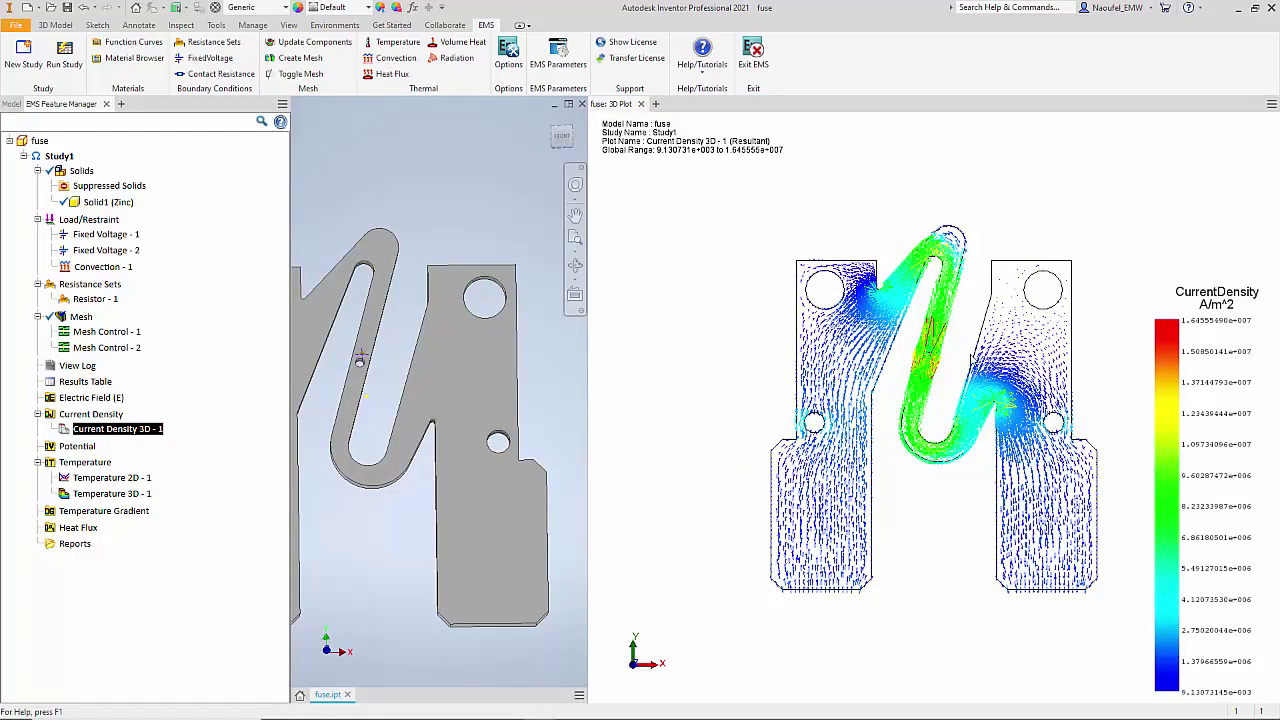
scroll(972, 360, "up", 3)
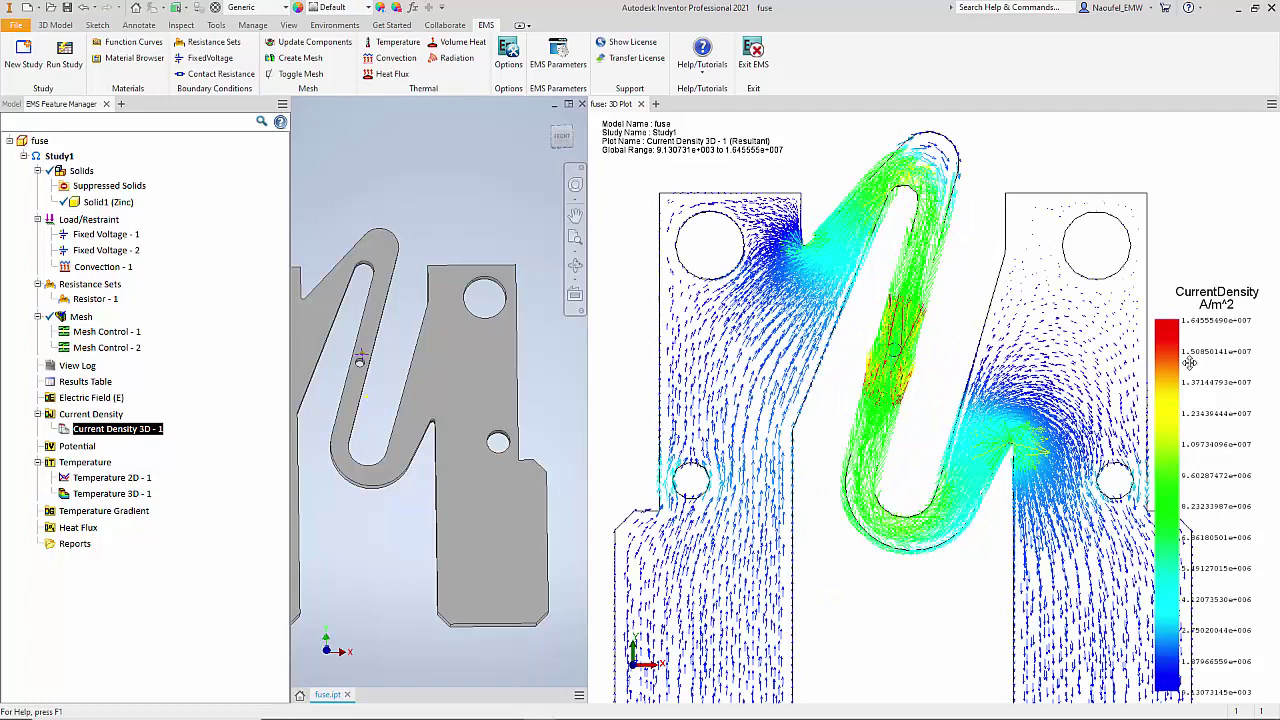
left_click_drag(1190, 364, 1187, 243)
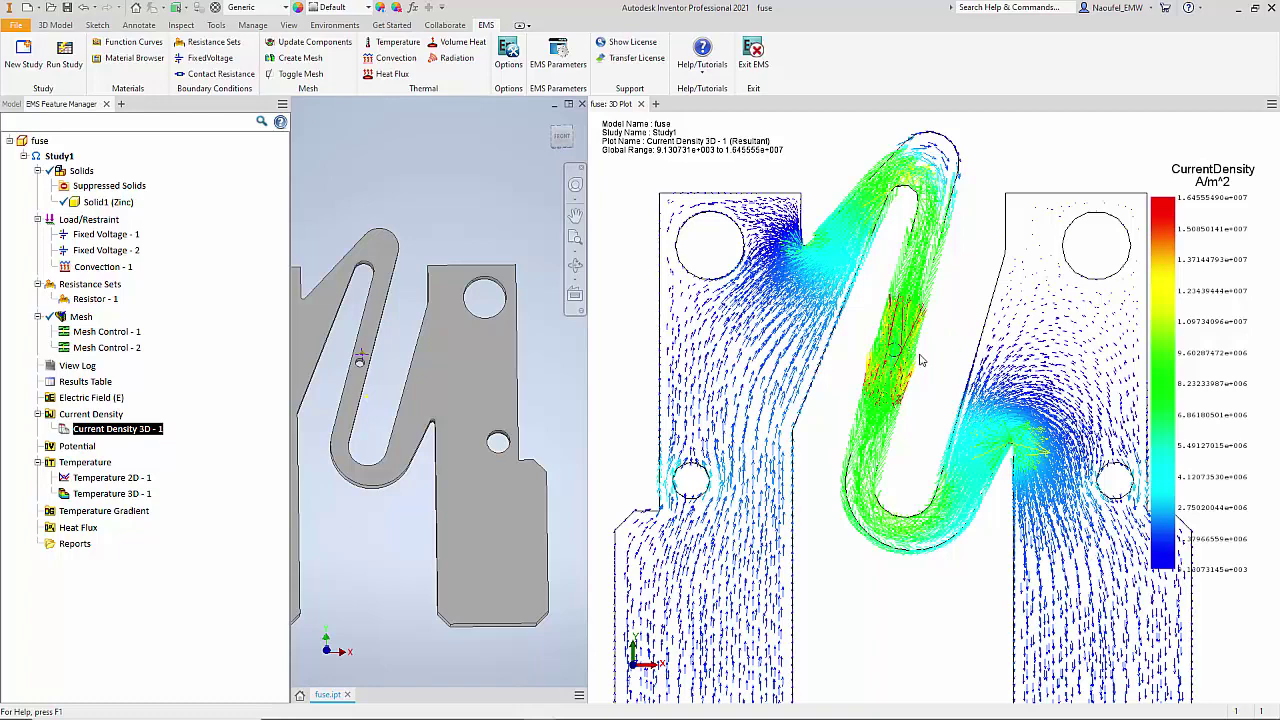
scroll(920, 360, "down", 1)
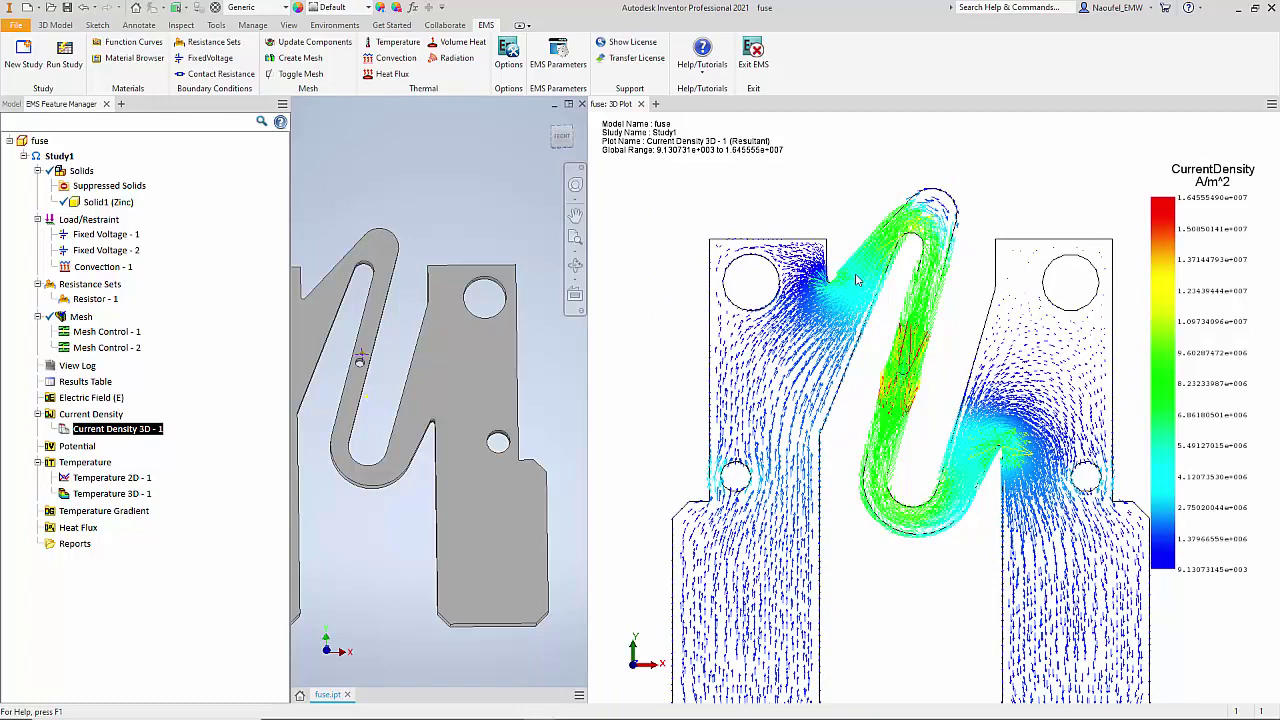
mouse_move(1150, 330)
left_mouse_down()
mouse_move(1100, 330)
mouse_move(1126, 334)
left_mouse_up()
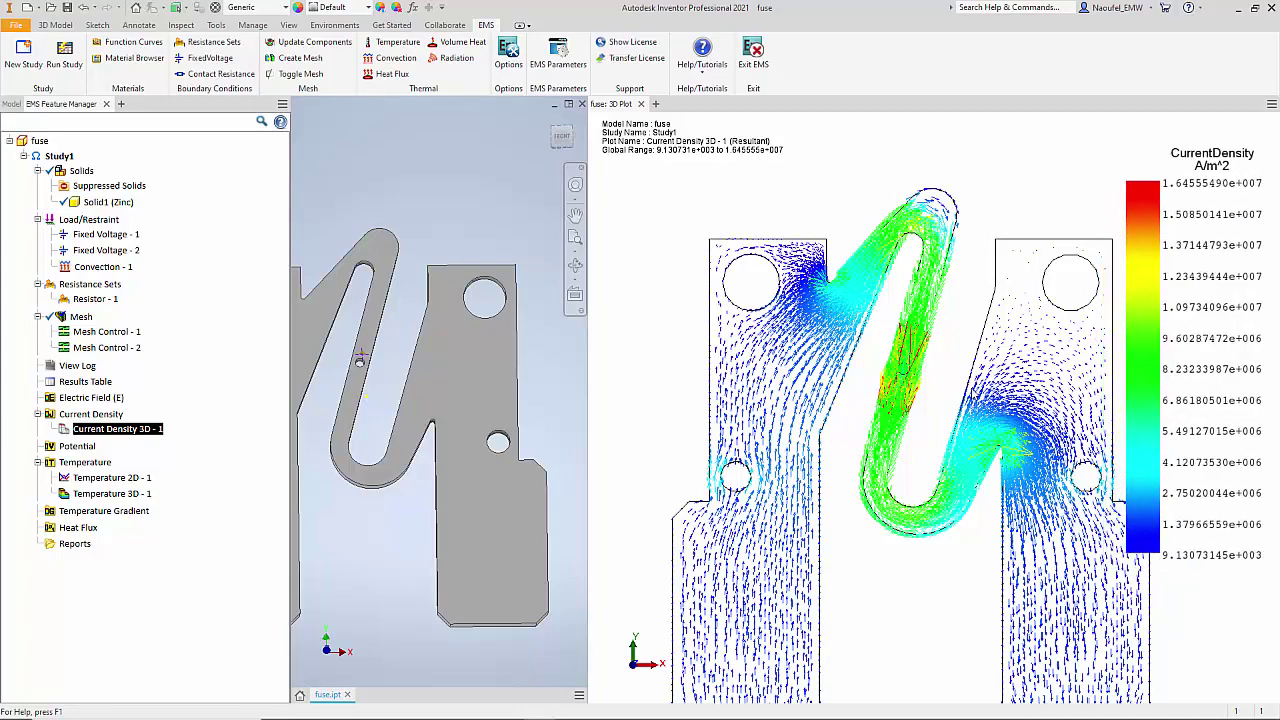
scroll(932, 375, "down", 2)
scroll(860, 455, "up", 5)
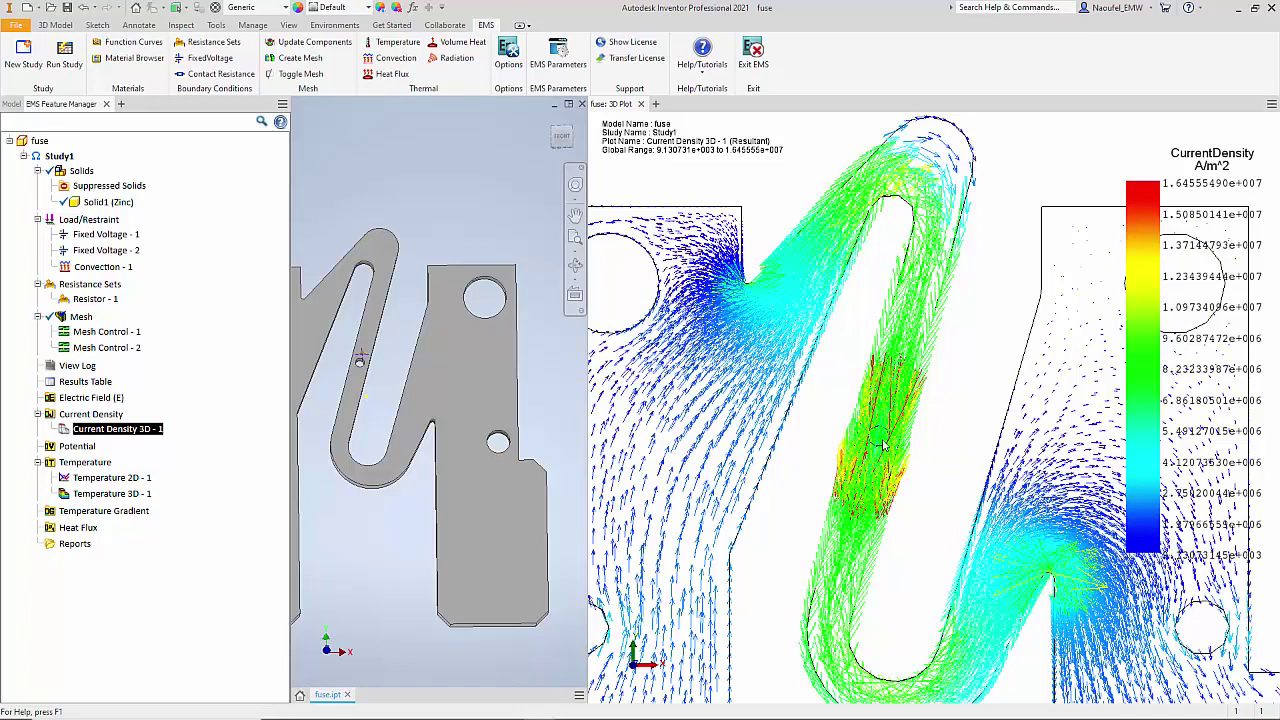
scroll(1102, 392, "down", 3)
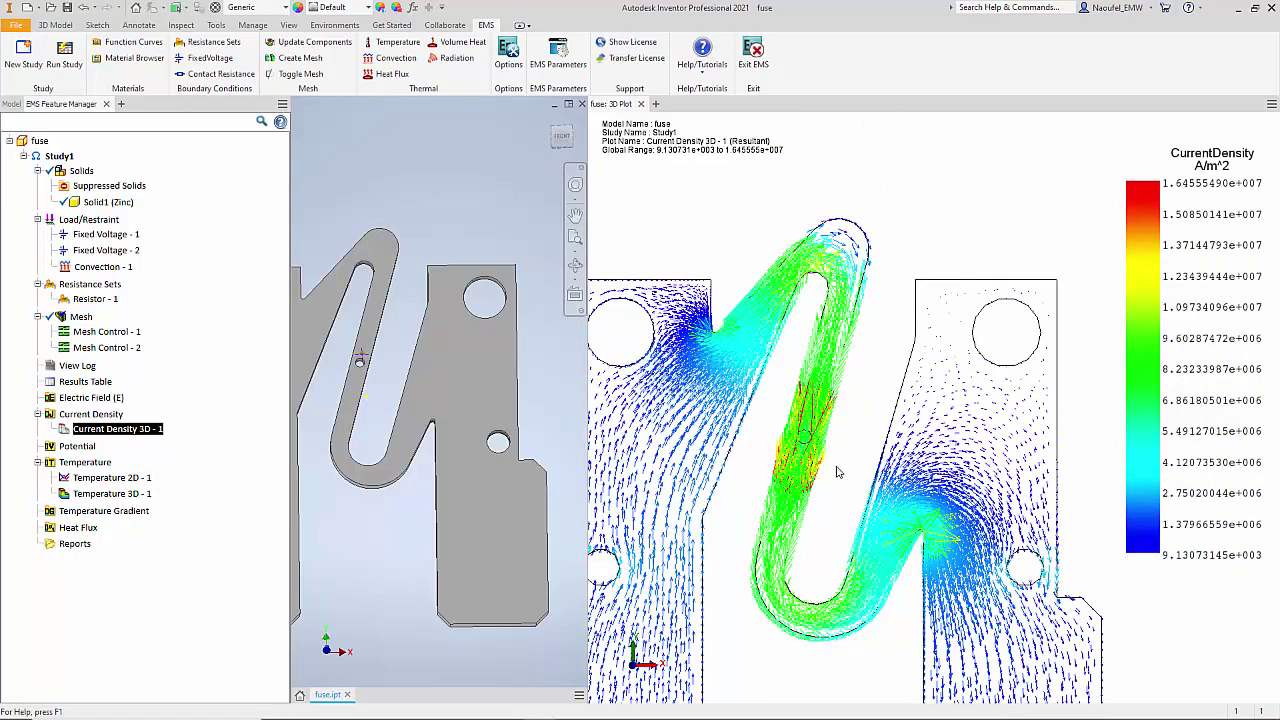
key("Home")
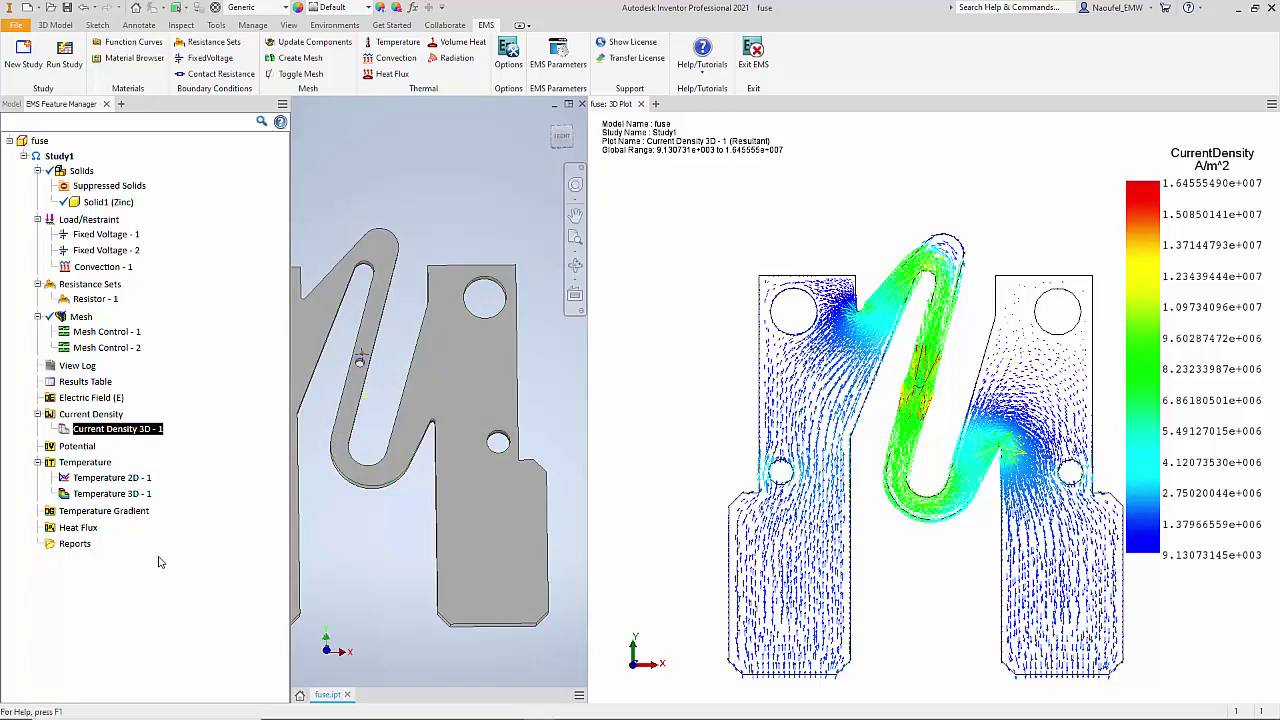
- Display the Temperature 3D - 1 plot and set its displayed time step to 5
double_click(112, 494)
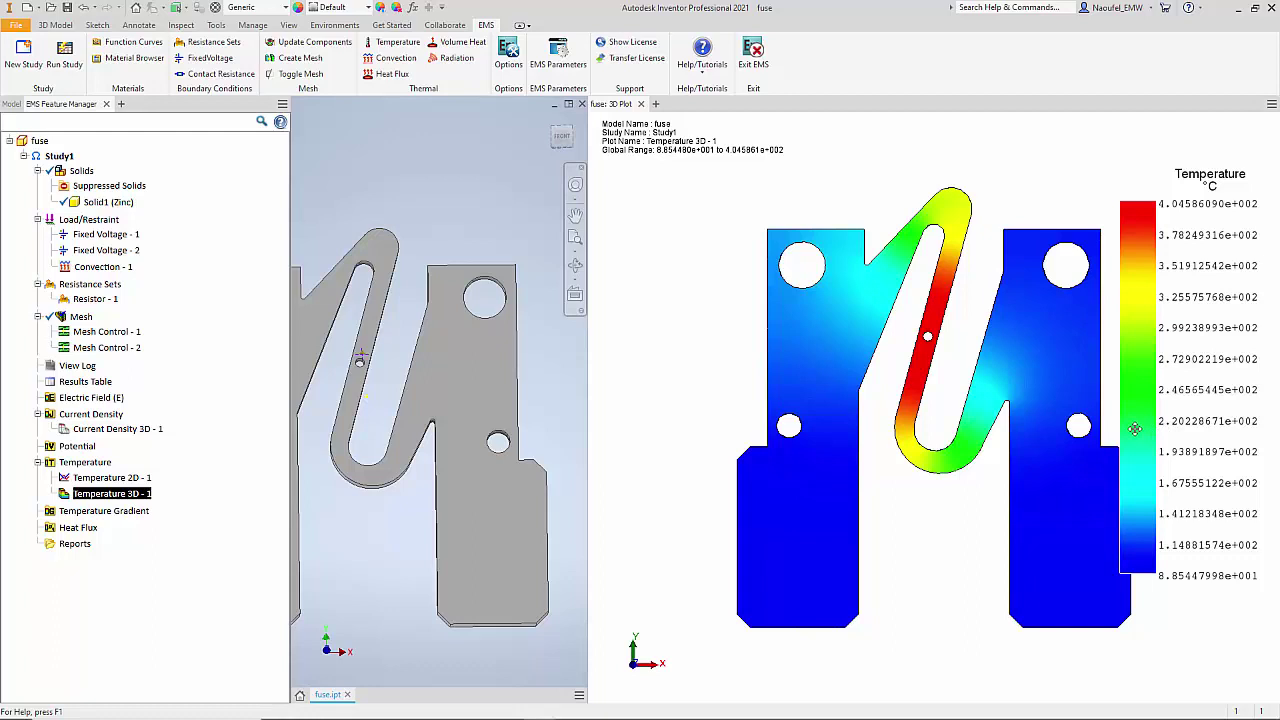
right_click(142, 497)
left_click(199, 501)
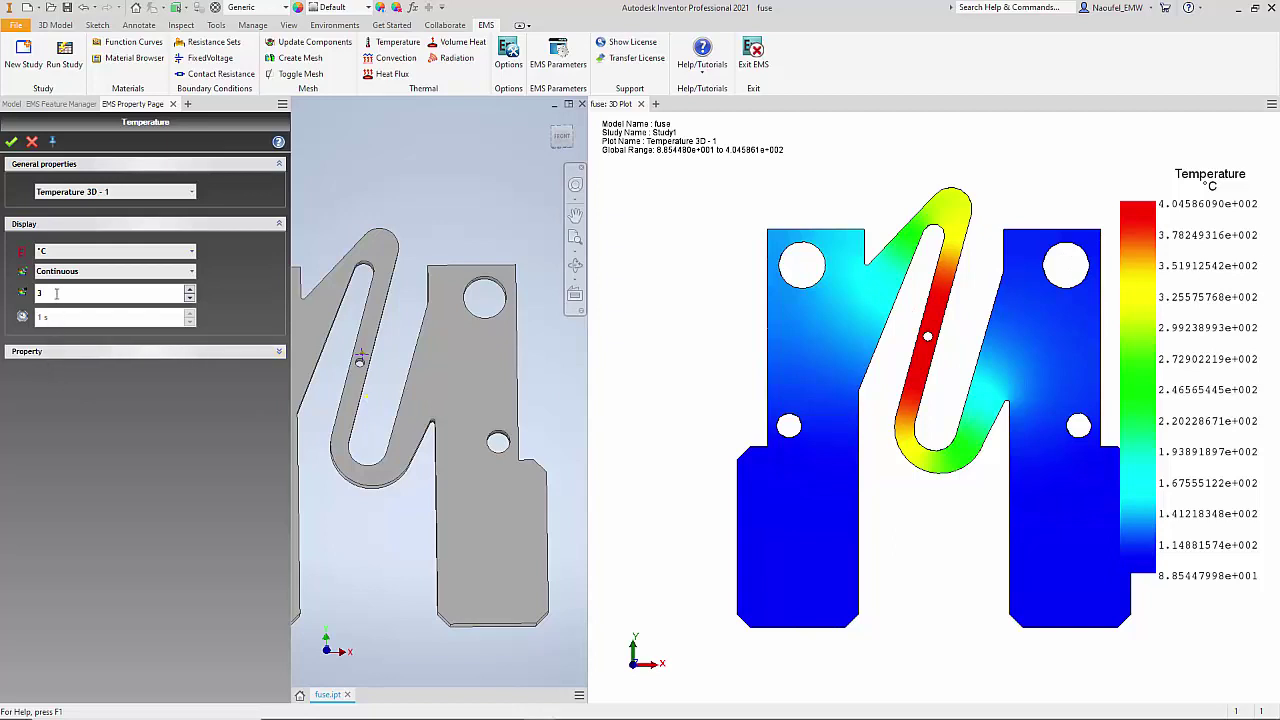
left_click(189, 288)
left_click(189, 289)
left_click(10, 143)
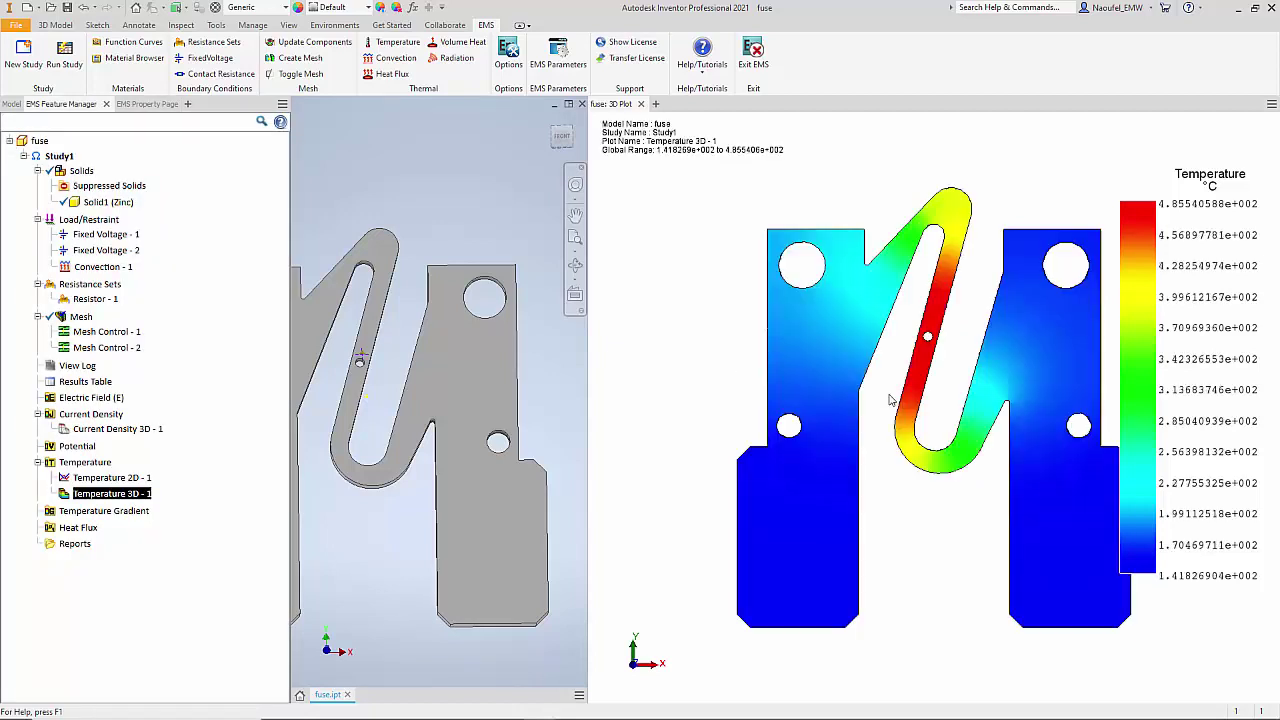
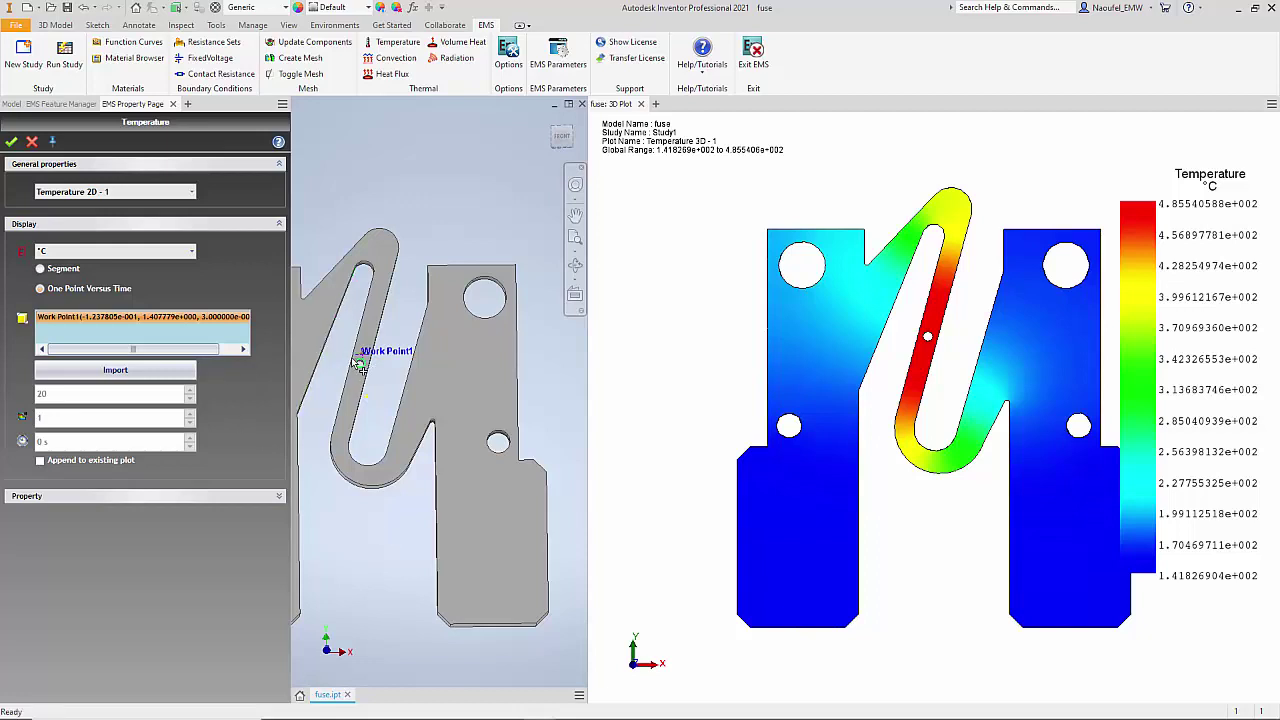
- Check the Work Point1 location near the small hole and view the Temperature 2D - 1 chart of One Point Versus Time
scroll(360, 370, "up", 5)
scroll(360, 370, "down", 8)
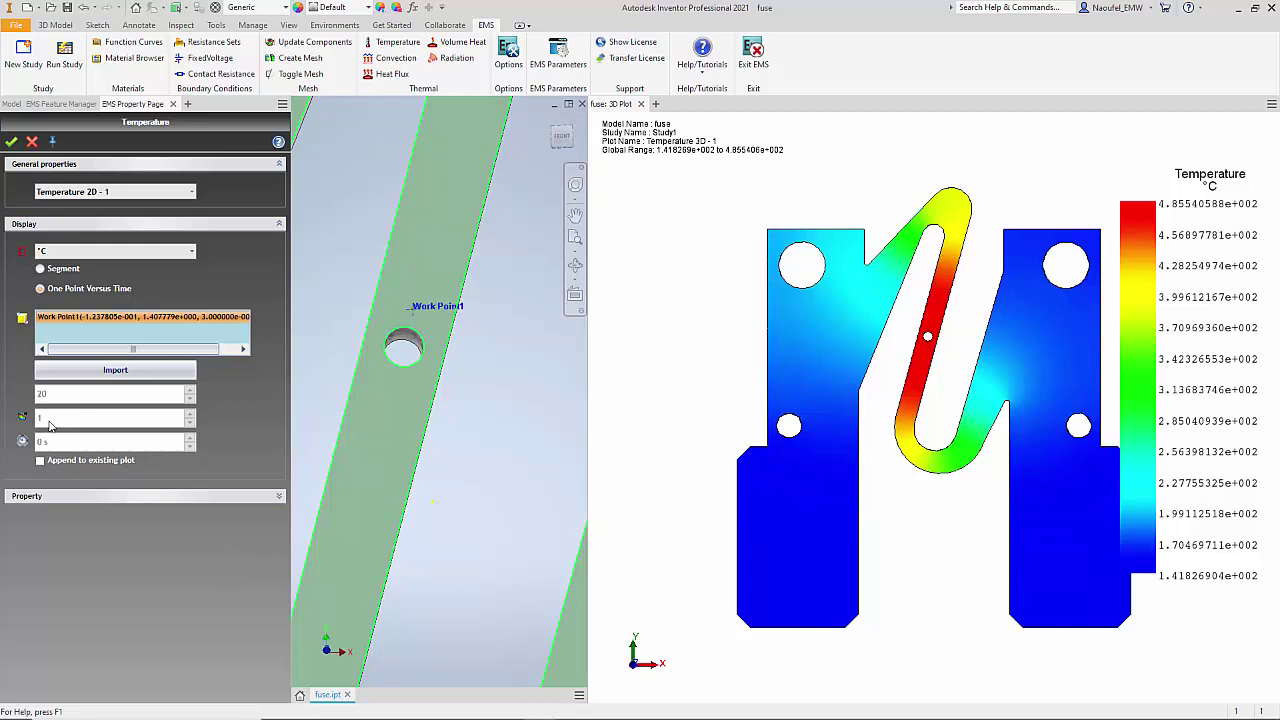
left_click(33, 142)
right_click(137, 486)
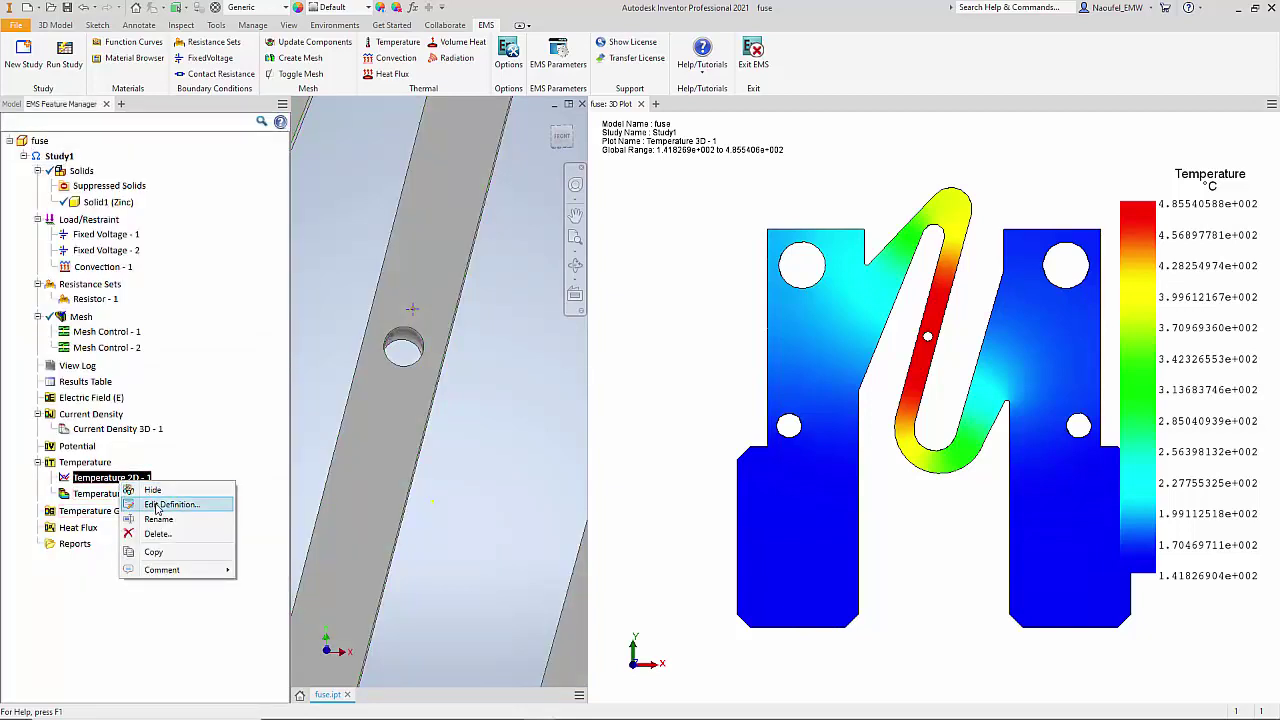
left_click(160, 505)
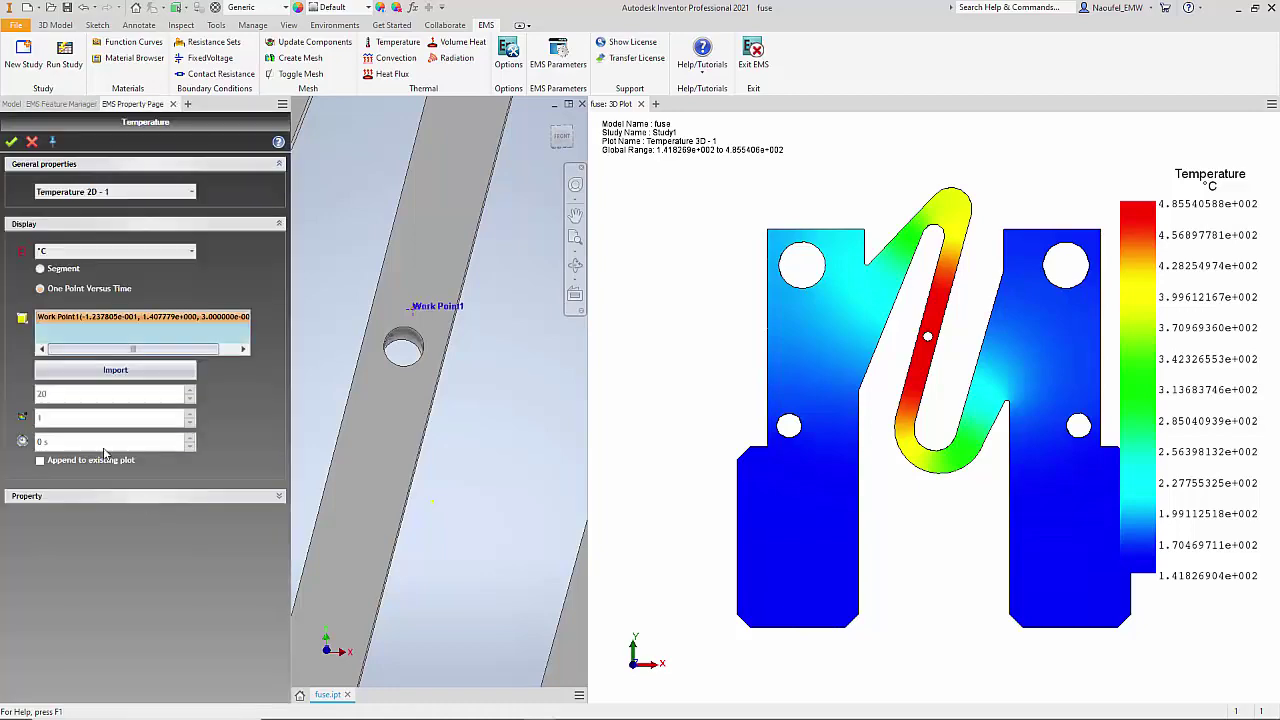
left_click(12, 142)
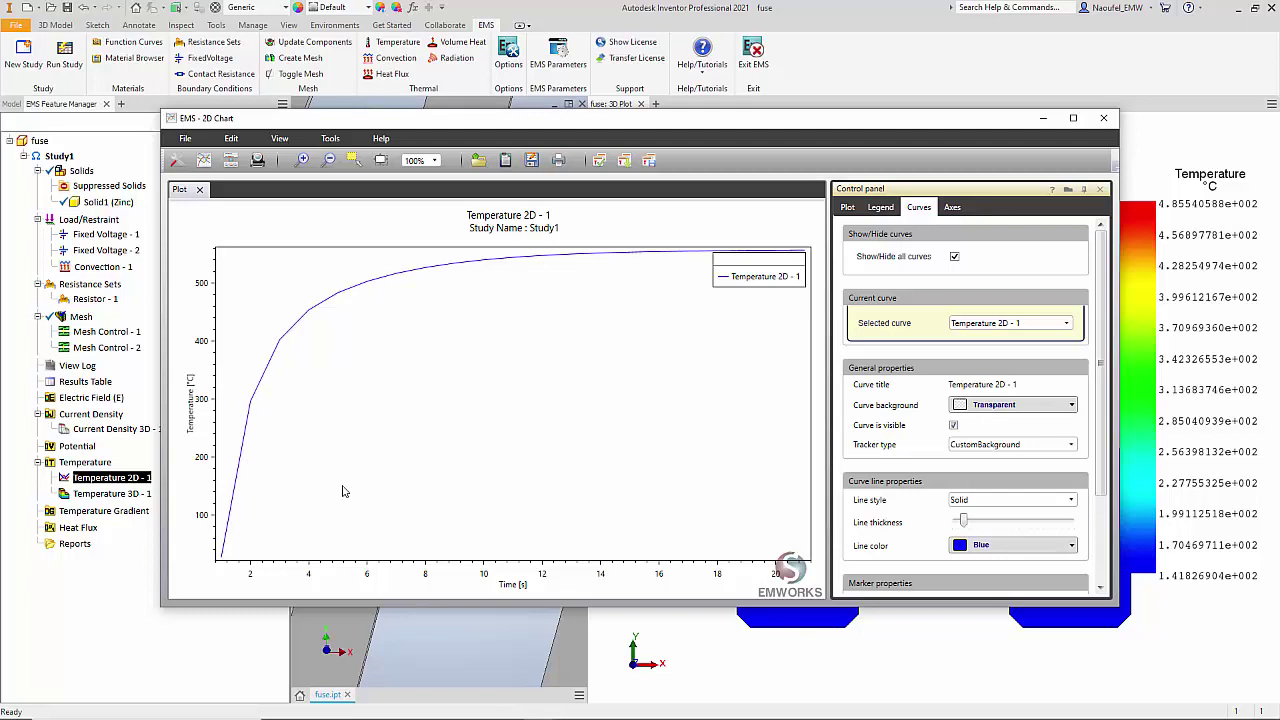
left_click(1104, 118)
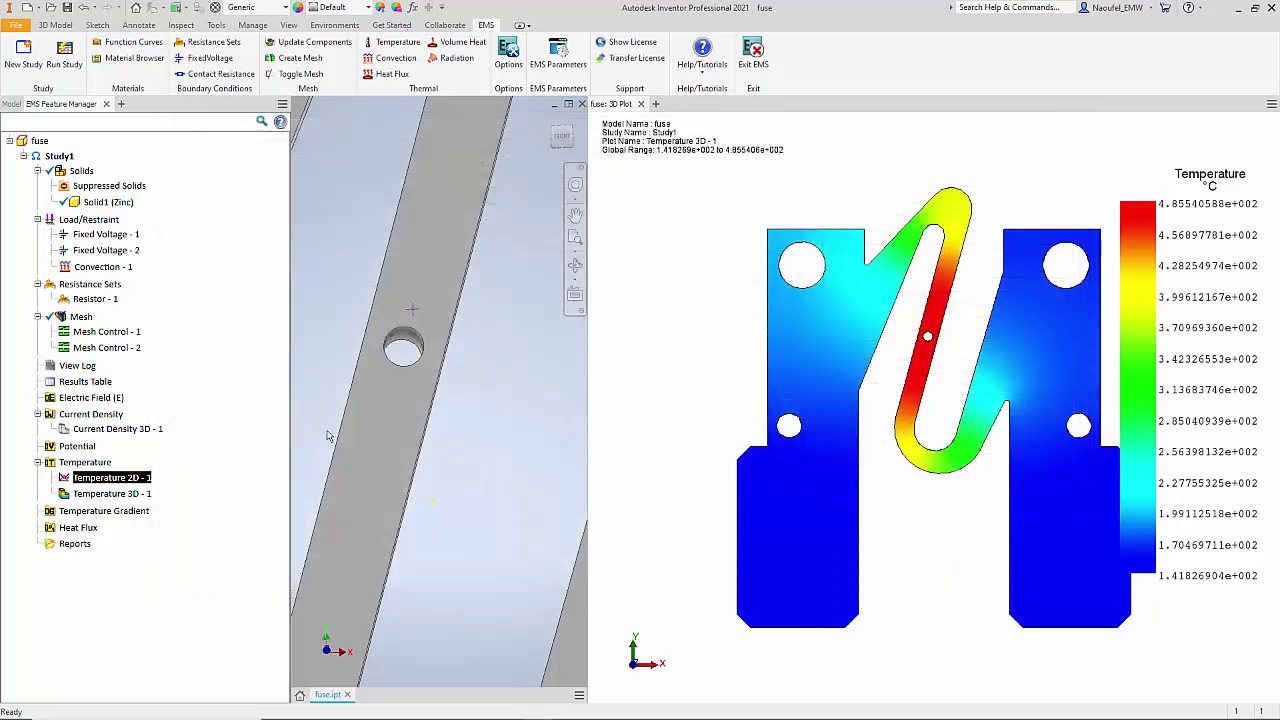
- Open the study's Results Table, widen it, and review the dissipated power and the Resistor - 1 resistance
double_click(100, 383)
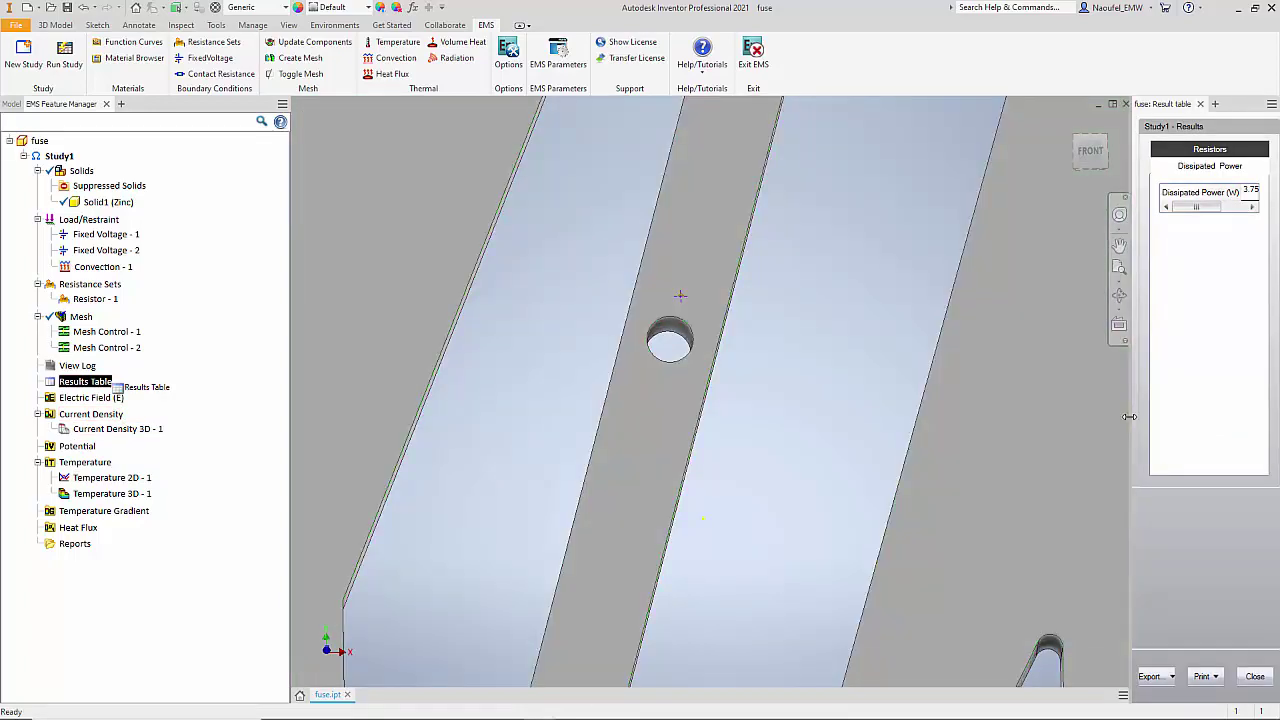
left_click_drag(1130, 418, 840, 450)
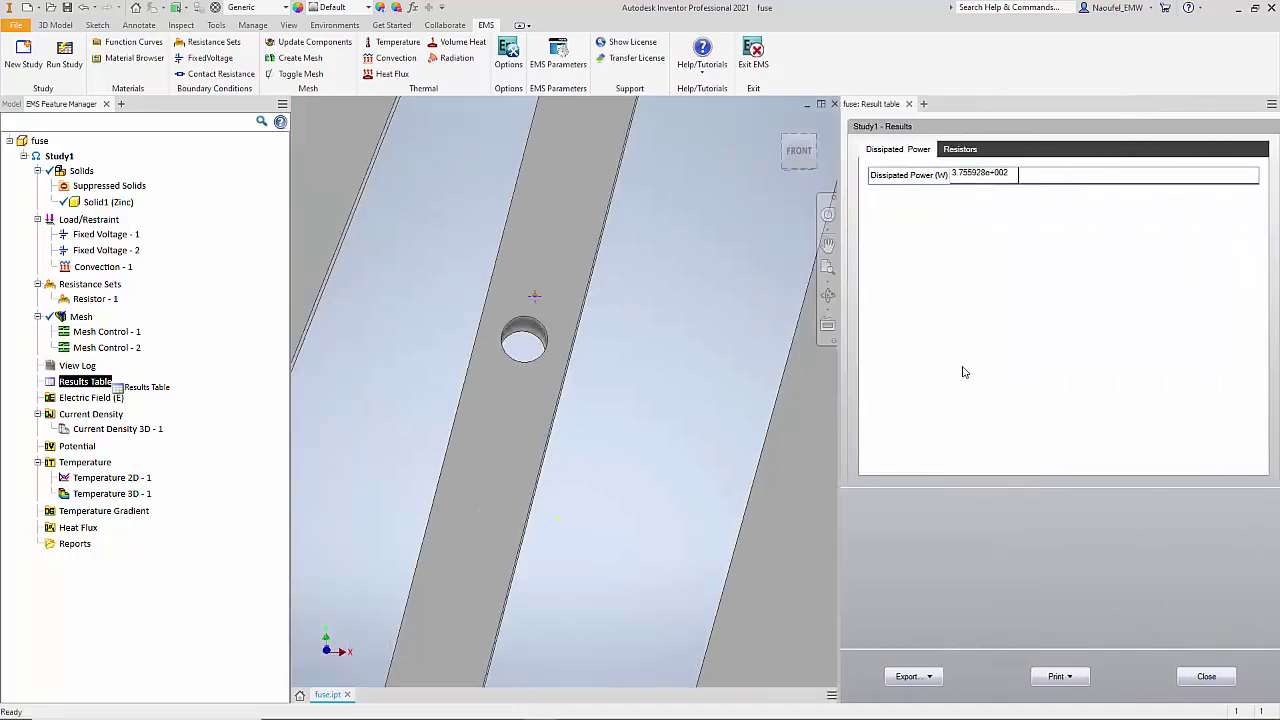
scroll(655, 431, "down", 6)
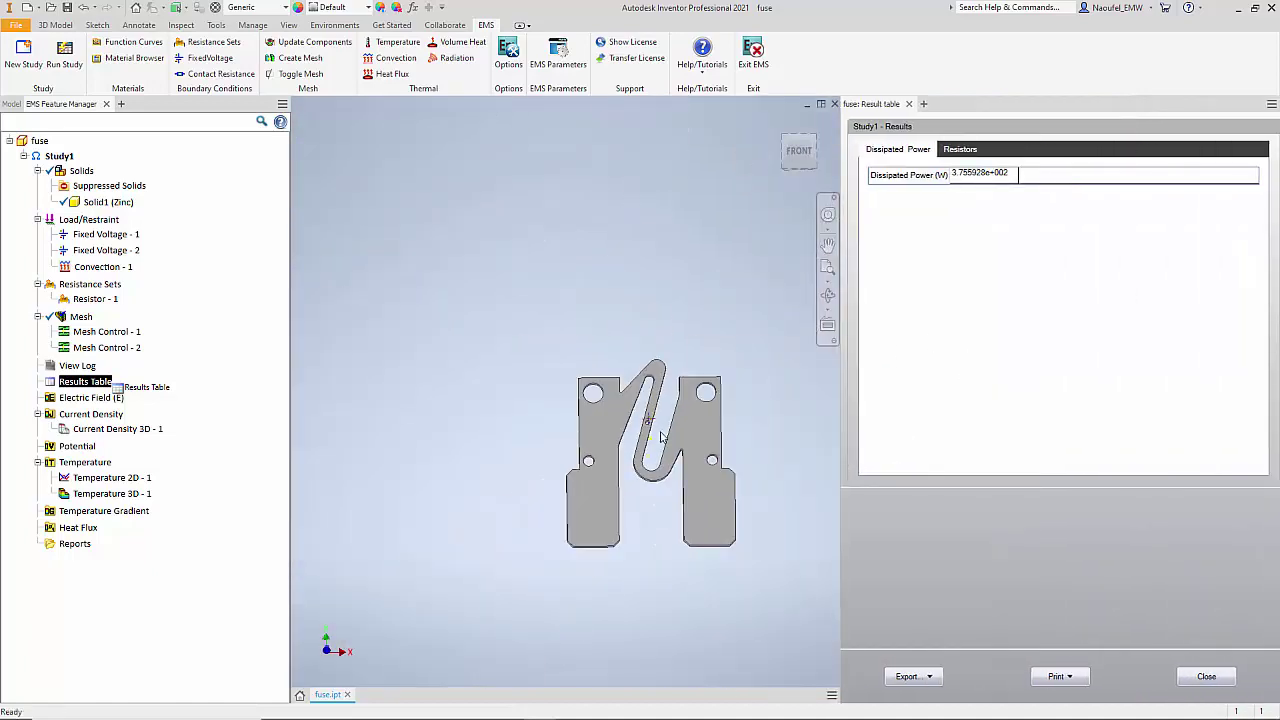
scroll(786, 494, "up", 3)
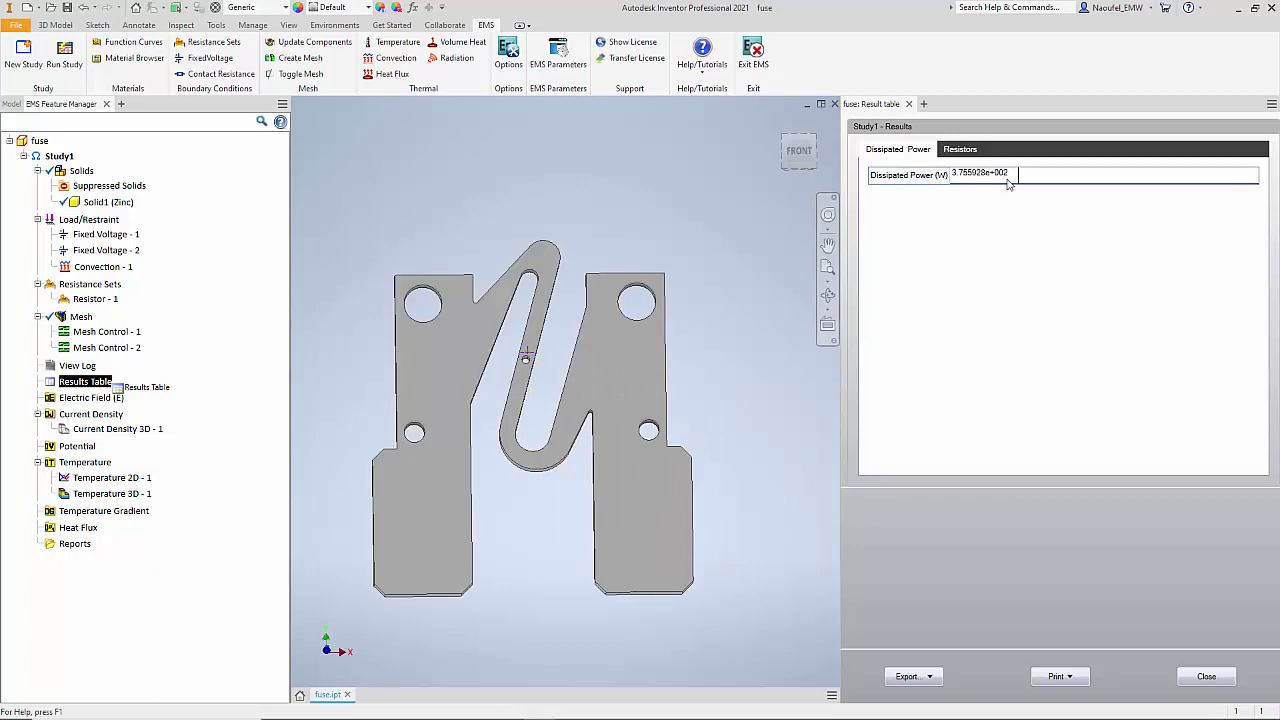
left_click(997, 179)
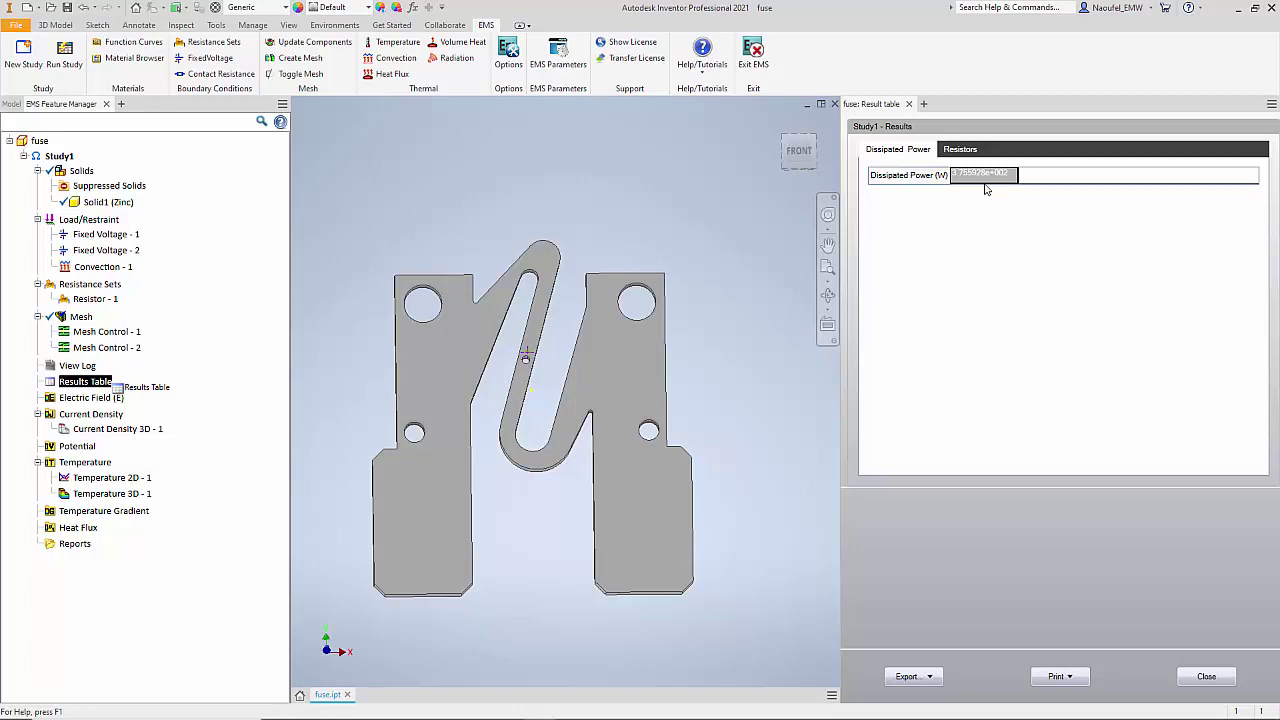
left_click(962, 152)
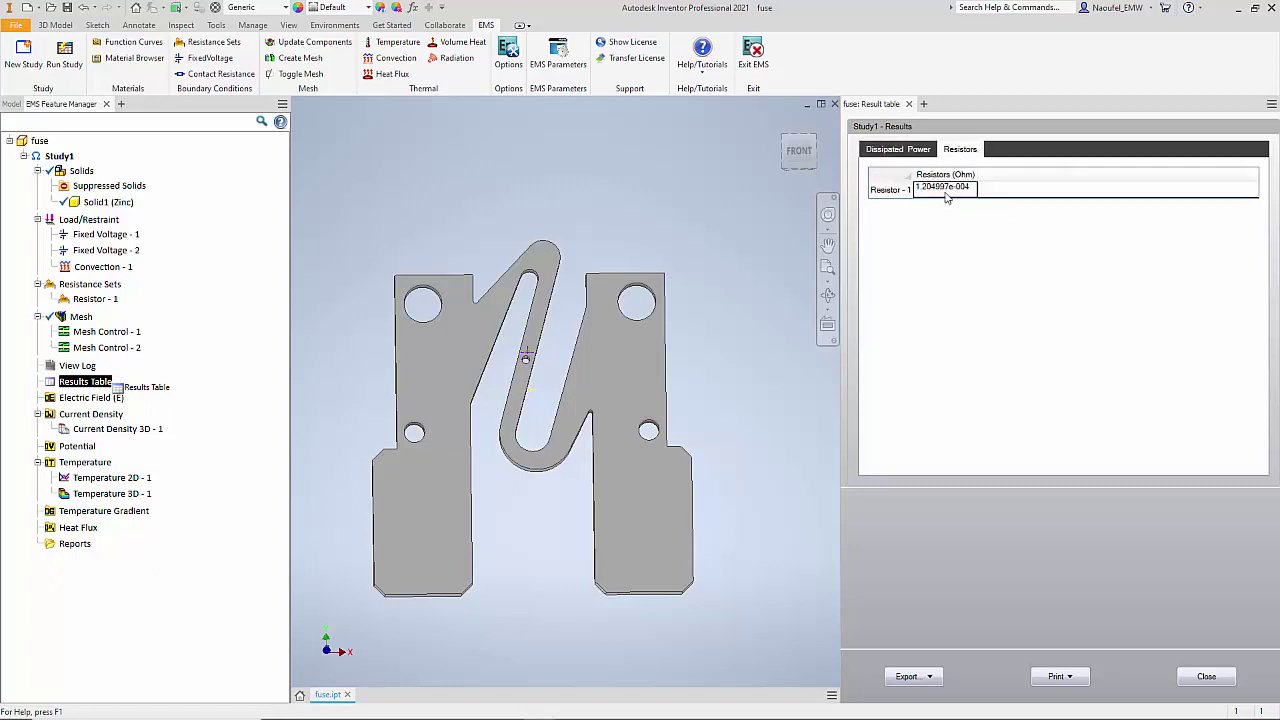